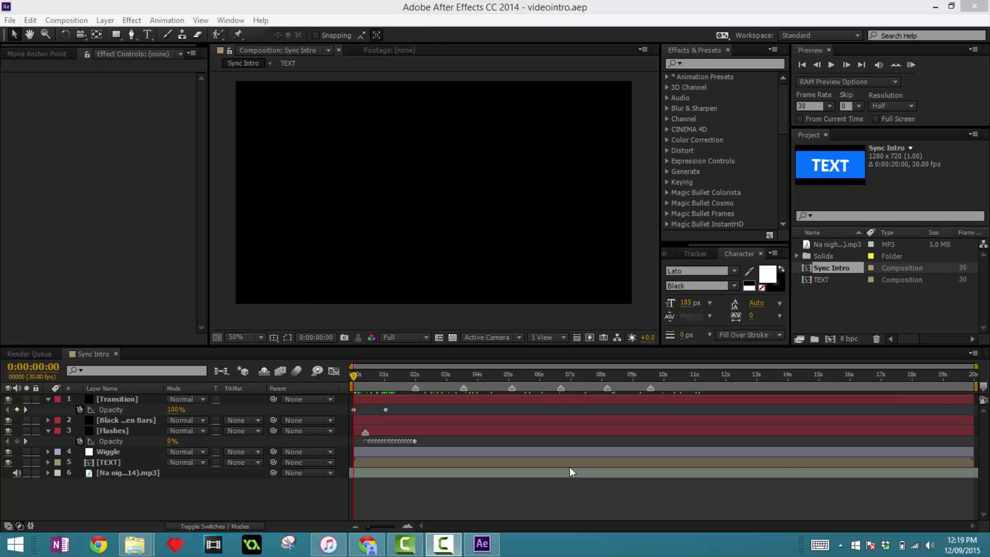
- Collapse the Flashes and Transition layers, and add a new adjustment layer directly below Flashes
{"action": "left_click", "coordinate": [47, 431]}
{"action": "left_click", "coordinate": [48, 399]}
{"action": "right_click", "coordinate": [176, 498]}
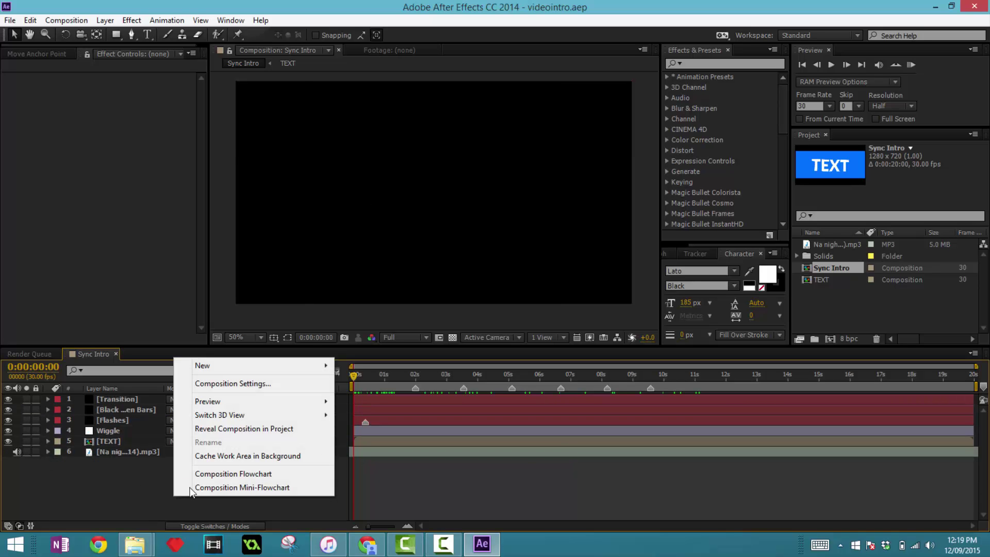
{"action": "mouse_move", "coordinate": [219, 367]}
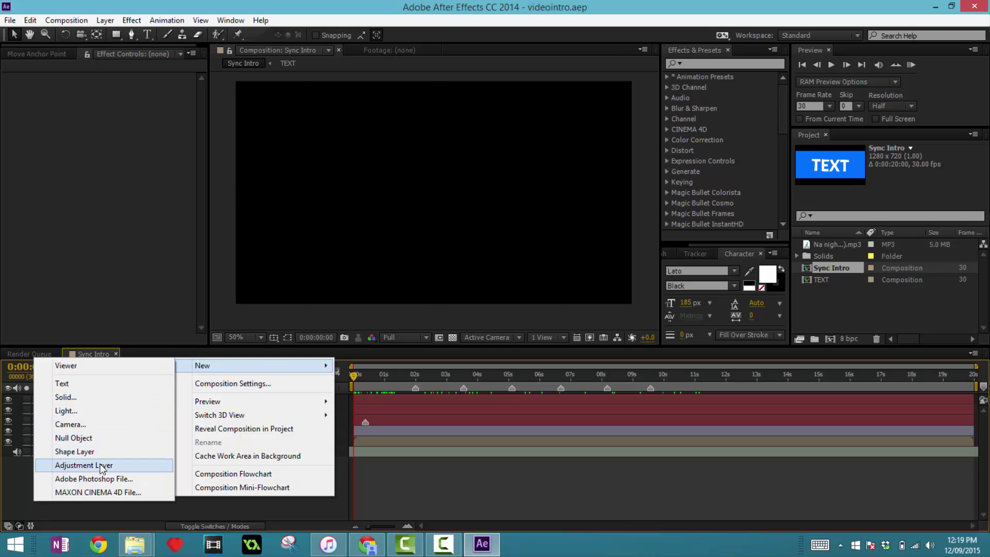
{"action": "left_click", "coordinate": [83, 465]}
{"action": "left_click_drag", "start_coordinate": [110, 403], "coordinate": [116, 435]}
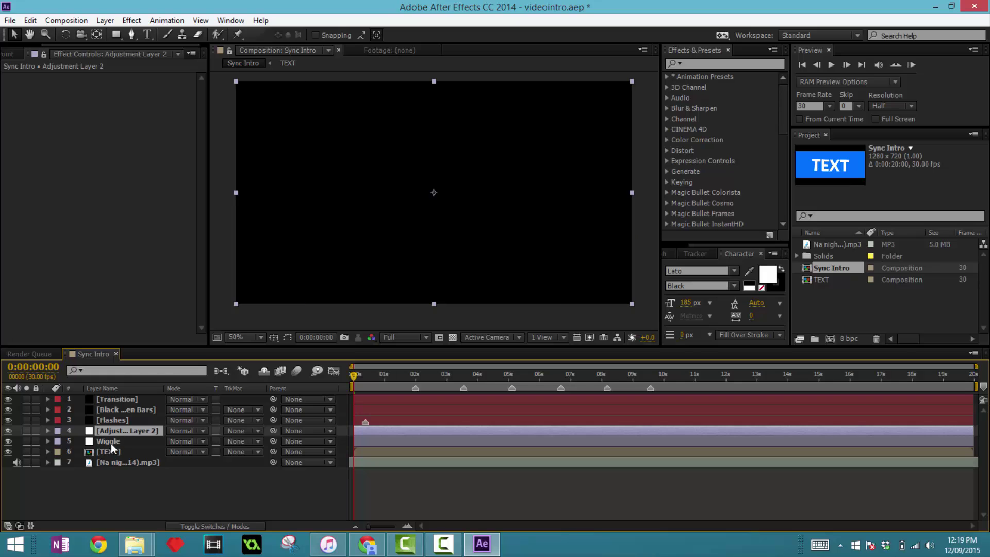
- Rename the new adjustment layer as Optic
{"action": "key", "text": "Return"}
{"action": "type", "text": "Optic"}
{"action": "key", "text": "Return"}
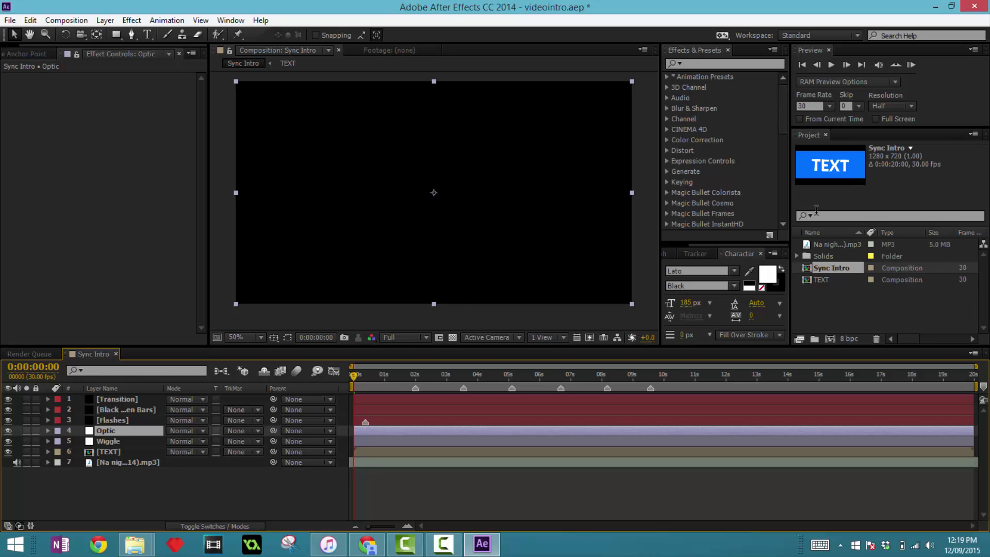
- Find the Optics Compensation effect and apply it to the Optic layer
{"action": "left_click", "coordinate": [704, 64]}
{"action": "type", "text": "o"}
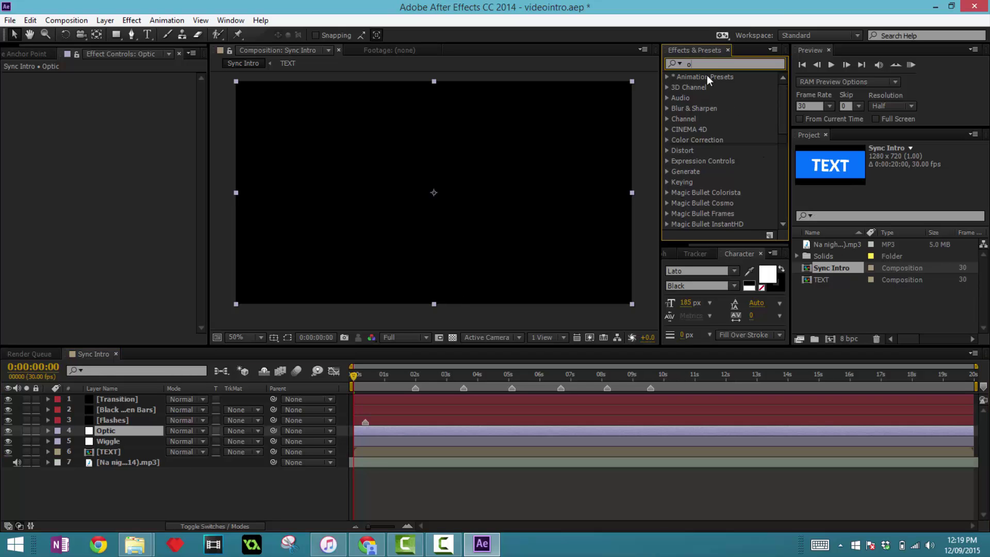
{"action": "type", "text": "ptic"}
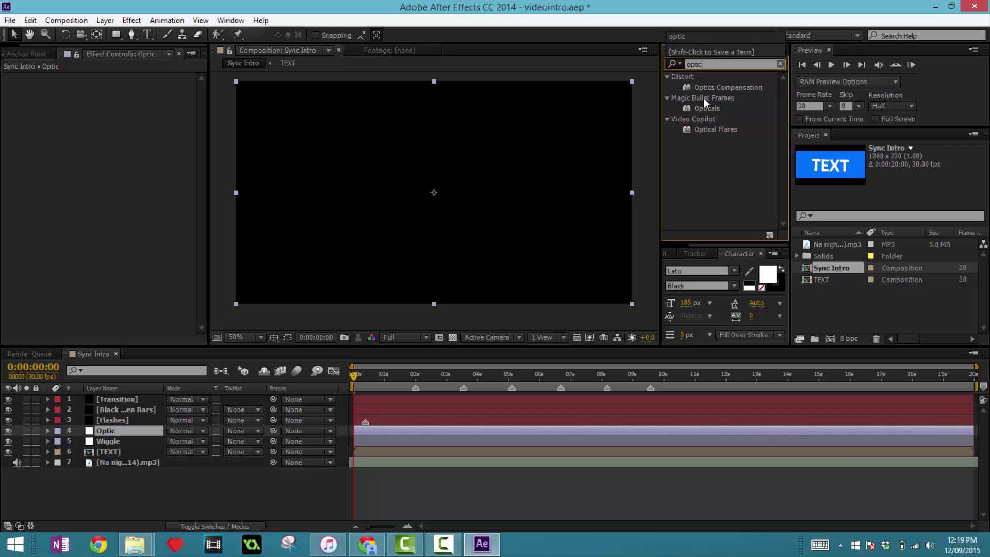
{"action": "left_click_drag", "start_coordinate": [710, 86], "coordinate": [110, 428]}
- Try an Optics Compensation Field Of View of 132.4 on the visible text at 0:00:03:25
{"action": "left_click_drag", "start_coordinate": [358, 375], "coordinate": [471, 375]}
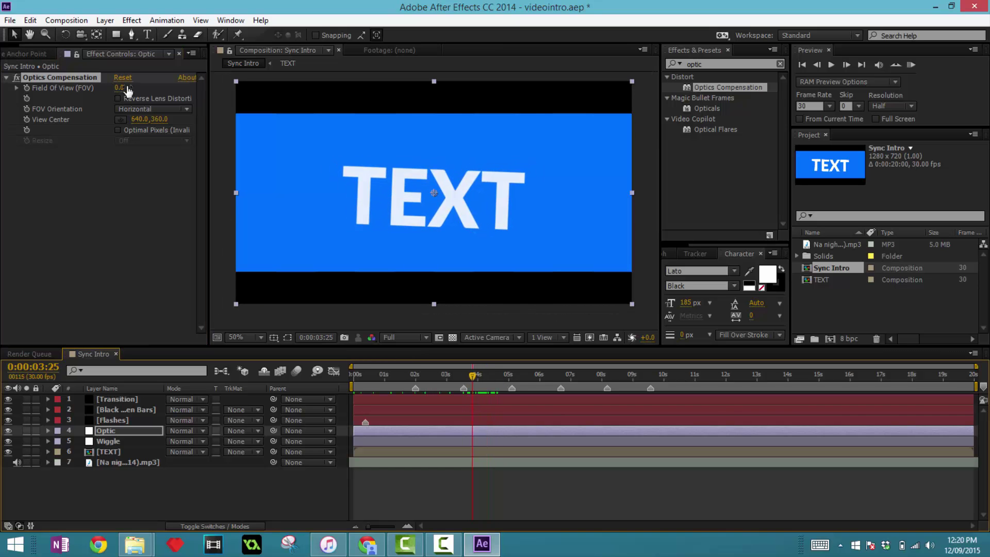
{"action": "left_click_drag", "start_coordinate": [118, 89], "coordinate": [147, 86]}
{"action": "left_click_drag", "start_coordinate": [349, 83], "coordinate": [554, 211]}
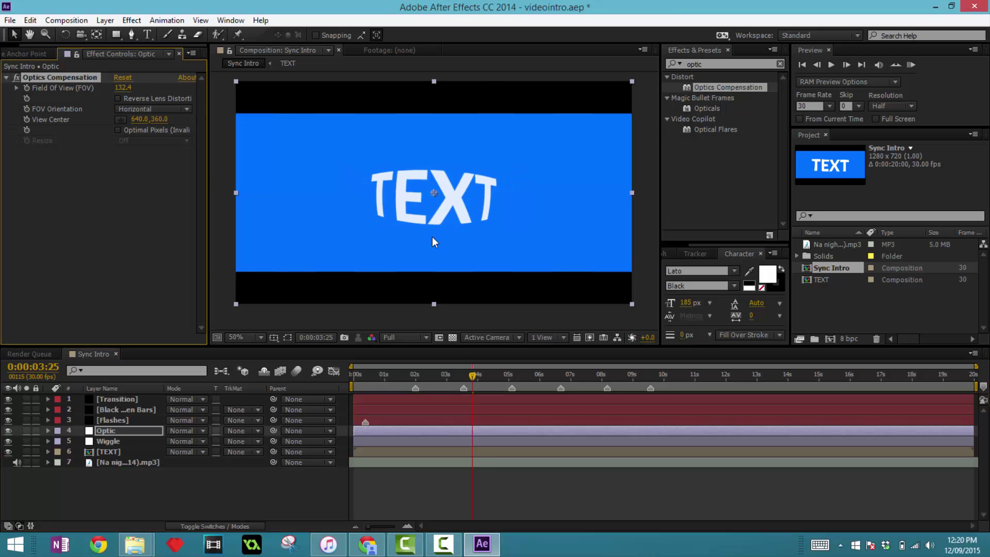
- Enable Reverse Lens Distortion in Optics Compensation and set its Field Of View to 0
{"action": "left_click", "coordinate": [119, 98]}
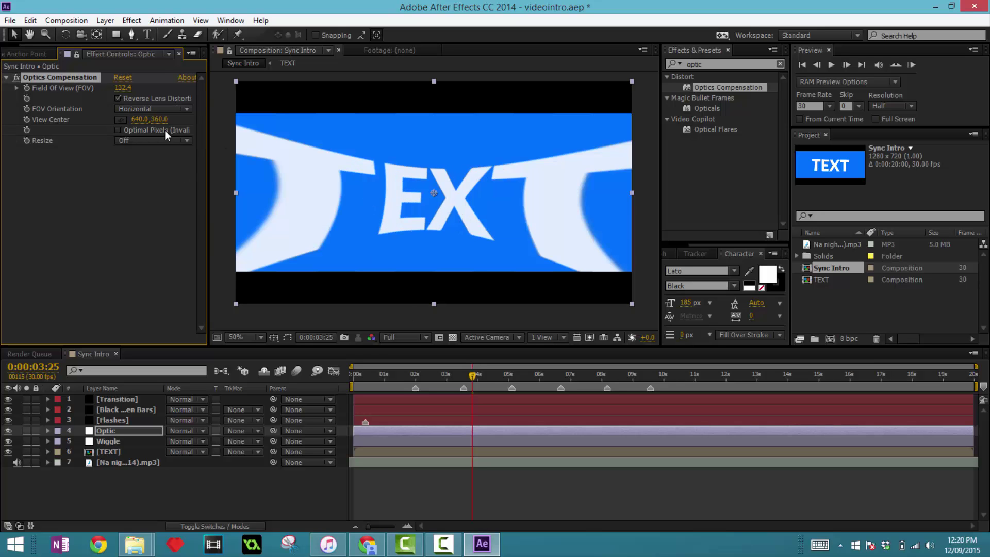
{"action": "left_click", "coordinate": [124, 89]}
{"action": "type", "text": "0"}
{"action": "key", "text": "Return"}
- Reveal the TEXT layer's keyframes and place the current time at 0:00:02:00, enlarging the time scale for precision
{"action": "left_click_drag", "start_coordinate": [472, 380], "coordinate": [410, 379]}
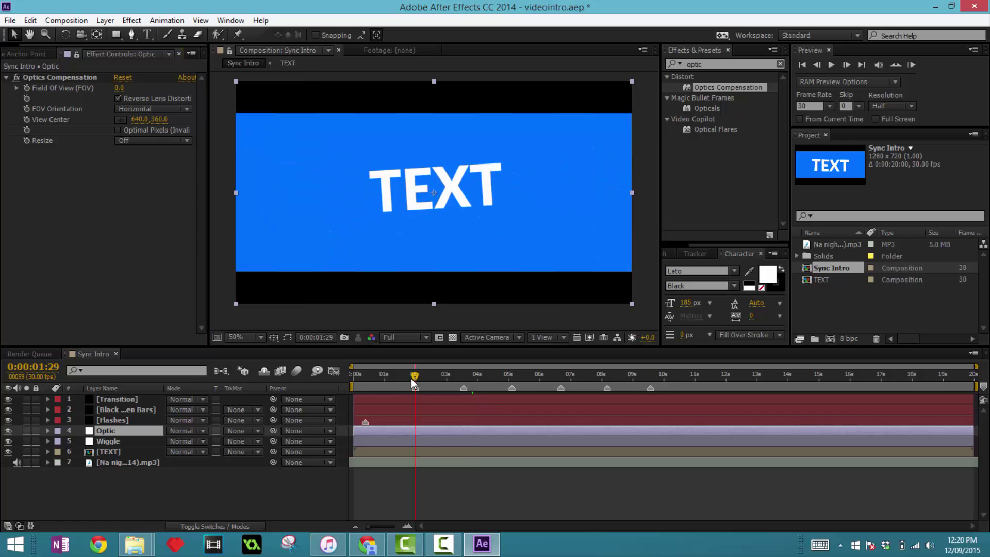
{"action": "left_click", "coordinate": [126, 453]}
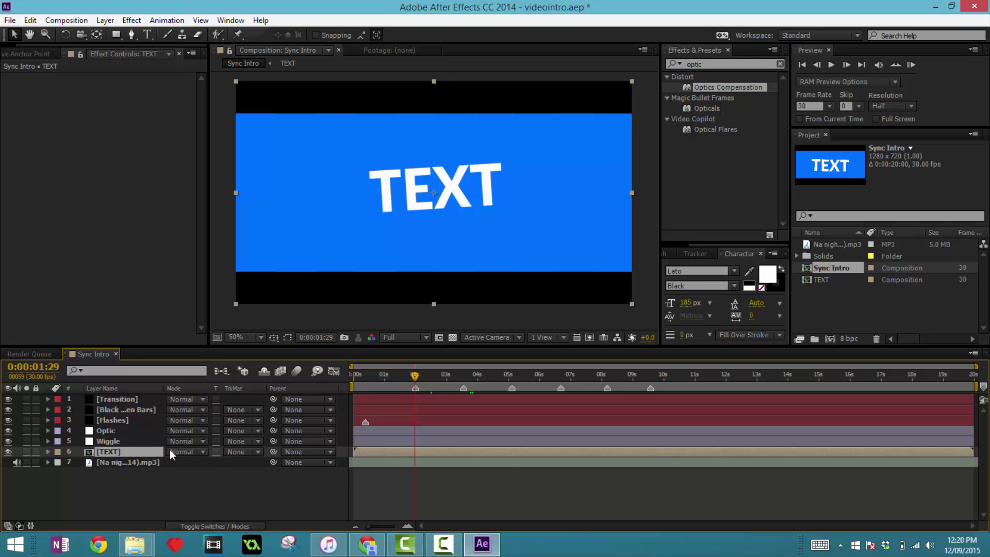
{"action": "key", "text": "u"}
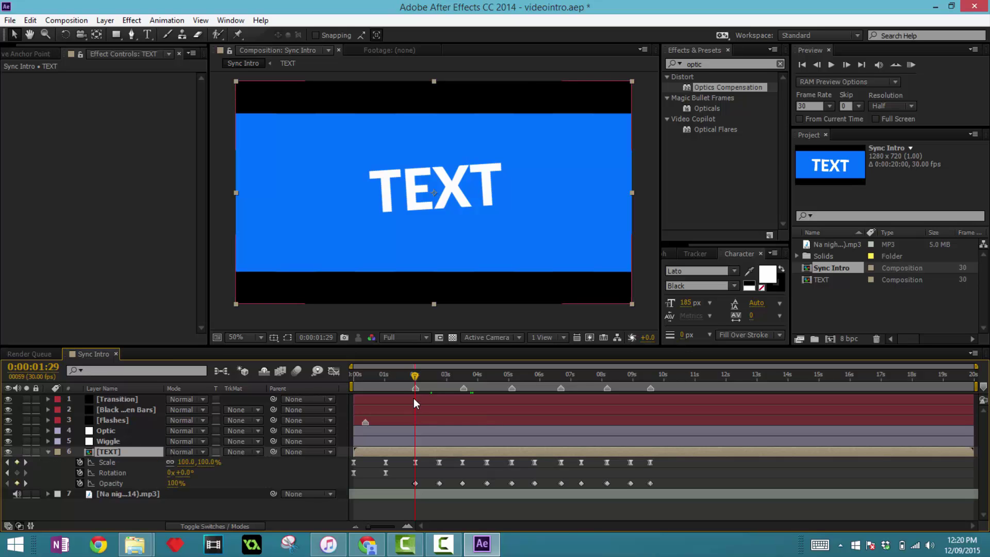
{"action": "left_click", "coordinate": [417, 380]}
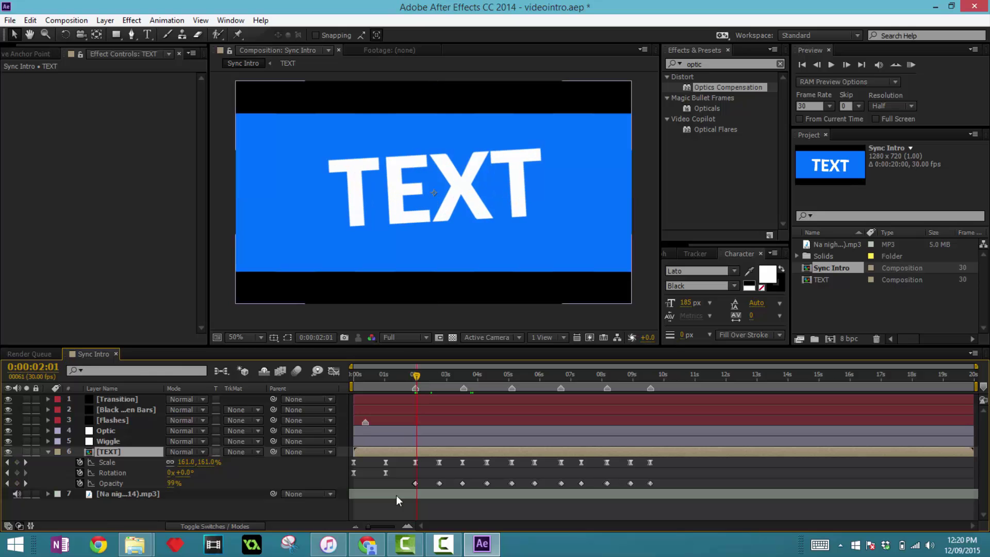
{"action": "left_click_drag", "start_coordinate": [371, 525], "coordinate": [384, 527]}
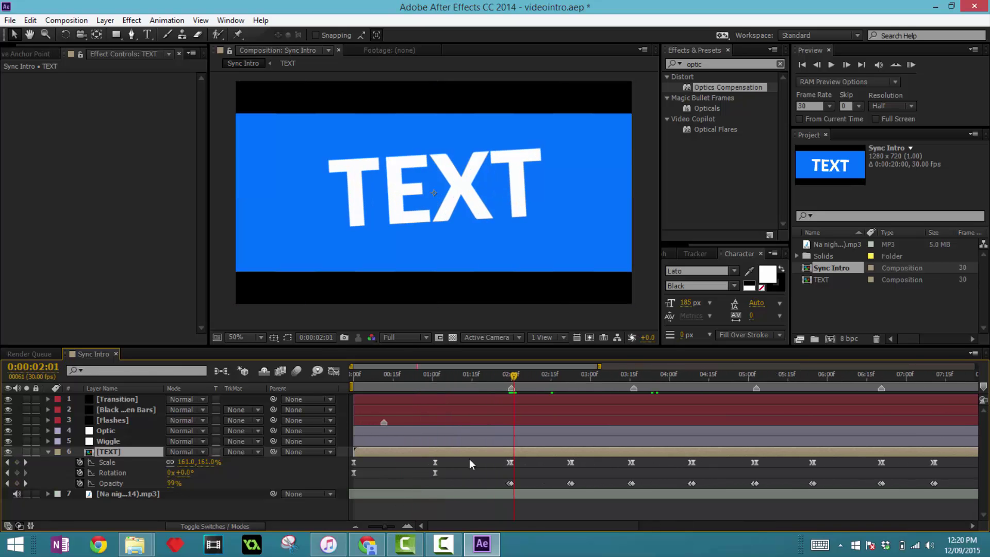
{"action": "left_click_drag", "start_coordinate": [514, 375], "coordinate": [512, 379]}
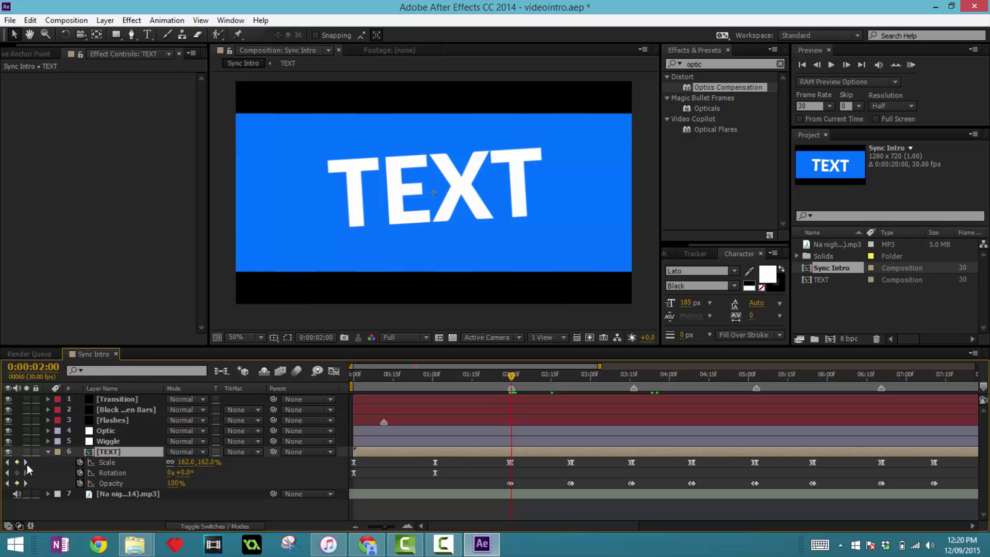
- Start Field Of View keyframing on the Optic layer with value 0 and move that keyframe to just before 01:15
{"action": "left_click", "coordinate": [123, 429]}
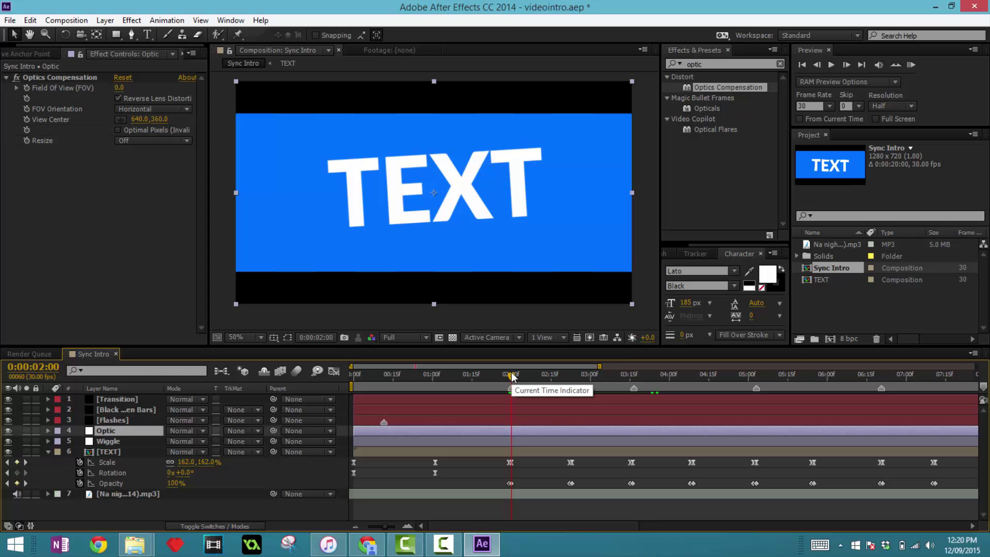
{"action": "left_click", "coordinate": [22, 81]}
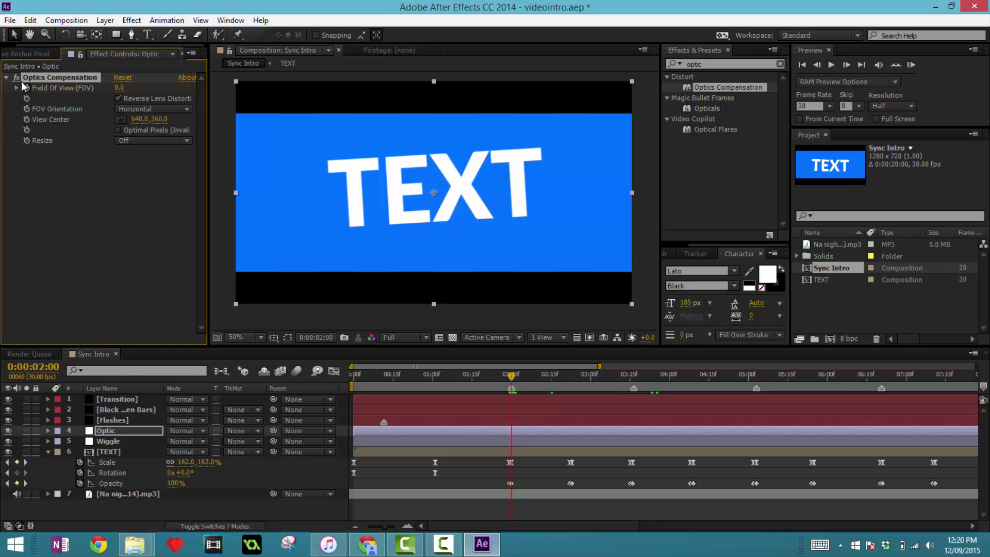
{"action": "left_click", "coordinate": [126, 430]}
{"action": "key", "text": "u"}
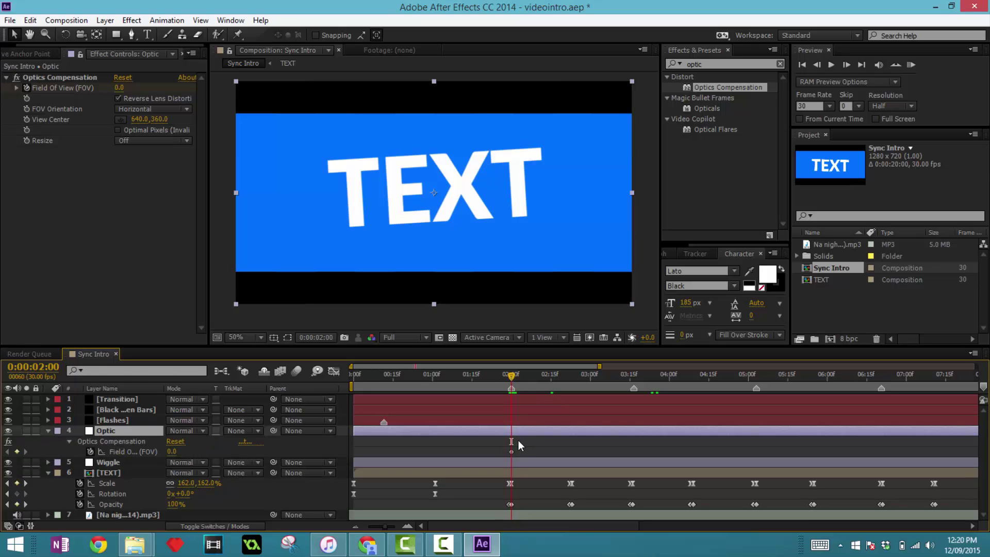
{"action": "left_click_drag", "start_coordinate": [511, 452], "coordinate": [487, 451]}
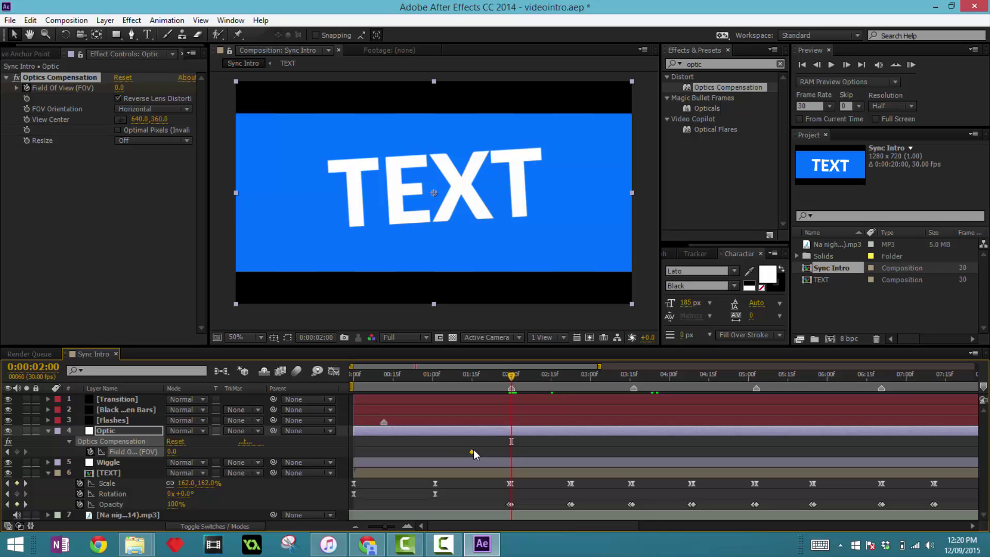
- Keyframe the Optic layer's Field Of View at 140 at 0:00:01:20
{"action": "left_click_drag", "start_coordinate": [511, 375], "coordinate": [485, 374]}
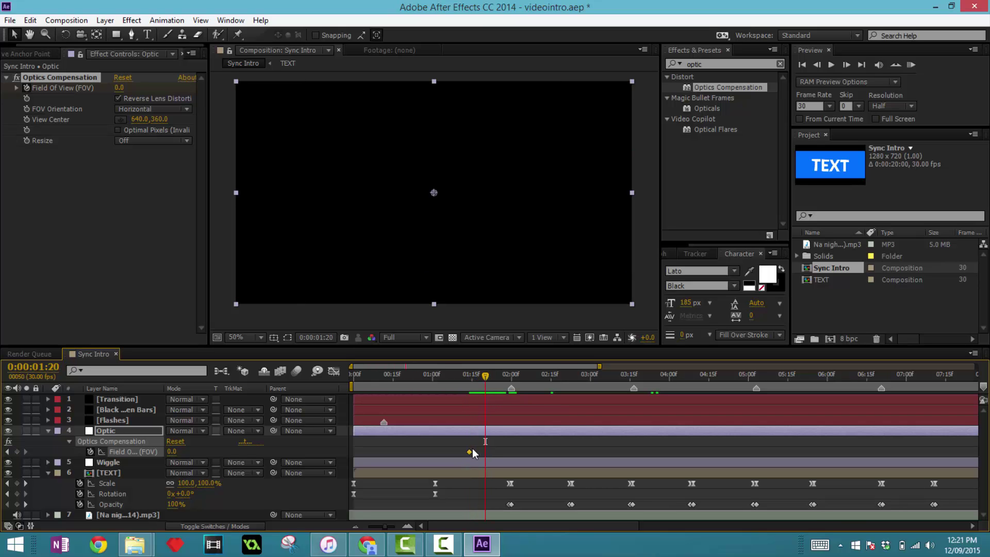
{"action": "left_click", "coordinate": [119, 88]}
{"action": "type", "text": "140"}
{"action": "key", "text": "Return"}
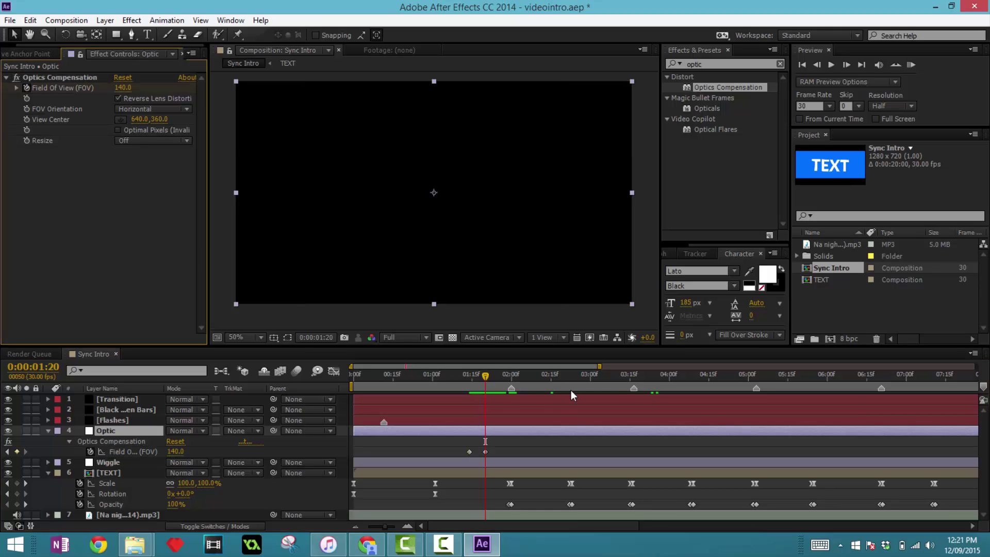
- Keyframe the Optic layer's Field Of View at 168.9 at 0:00:01:26
{"action": "left_click_drag", "start_coordinate": [485, 375], "coordinate": [500, 375]}
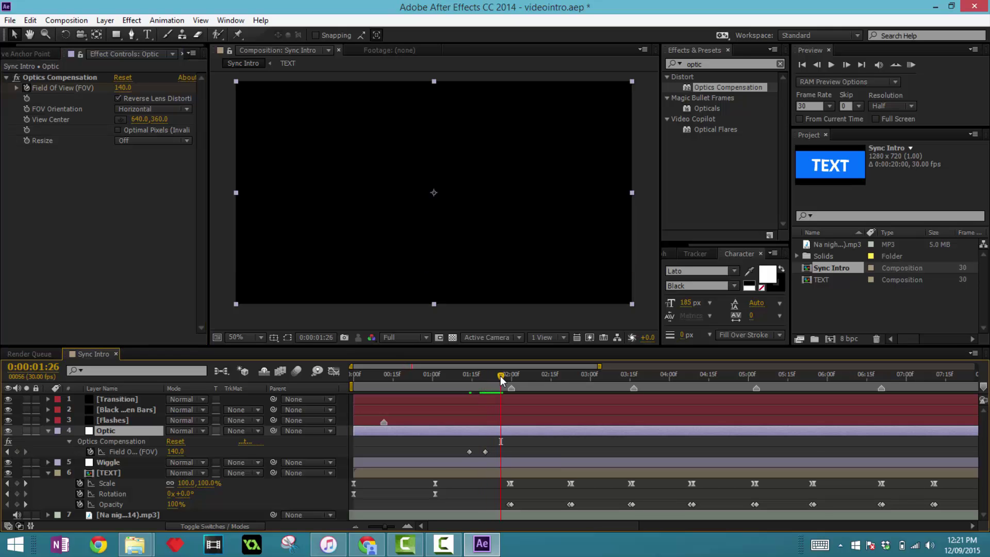
{"action": "left_click_drag", "start_coordinate": [124, 88], "coordinate": [140, 87]}
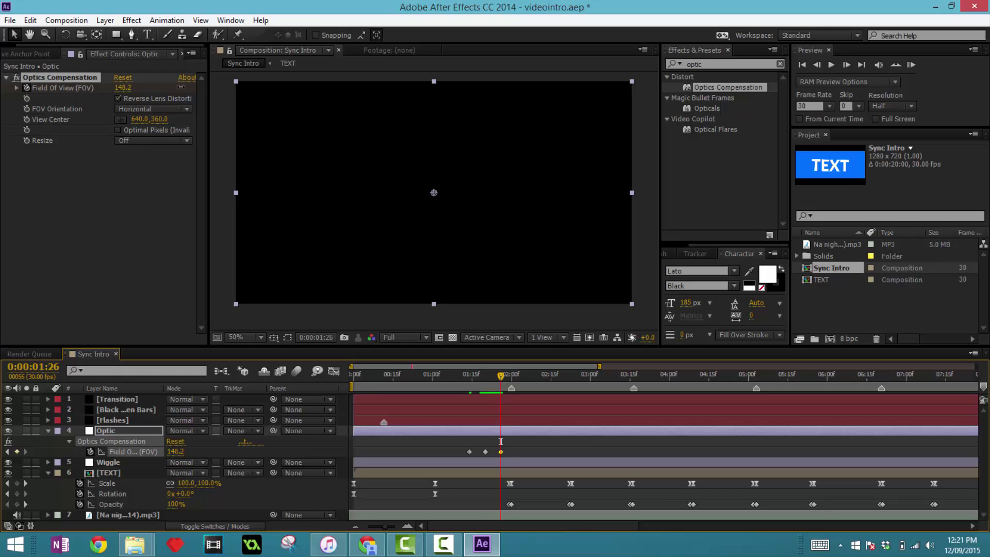
{"action": "left_click_drag", "start_coordinate": [307, 93], "coordinate": [276, 124]}
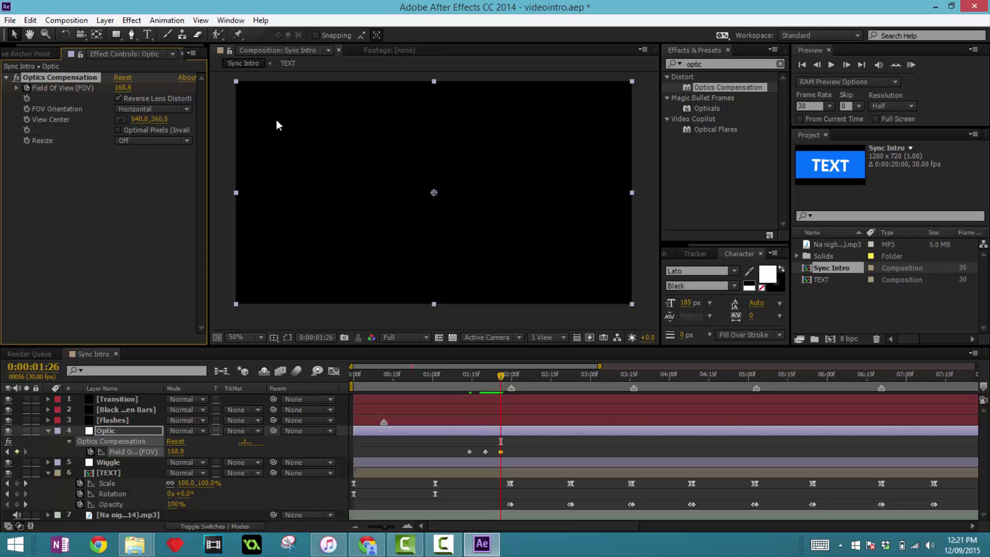
- Keyframe the Optic layer's Field Of View back to 0 at 0:00:02:06
{"action": "left_click_drag", "start_coordinate": [499, 375], "coordinate": [528, 382]}
{"action": "left_click", "coordinate": [122, 87]}
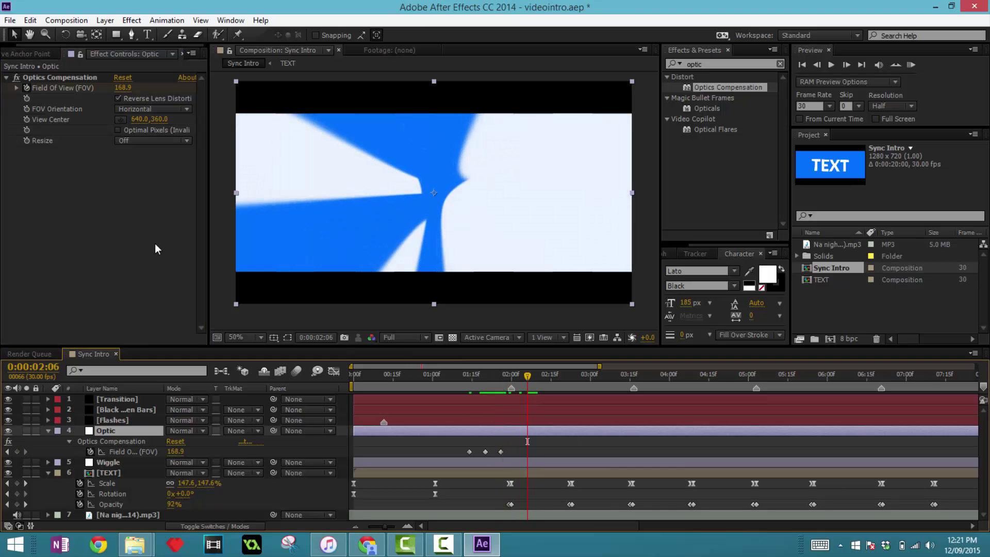
{"action": "type", "text": "0"}
{"action": "key", "text": "Return"}
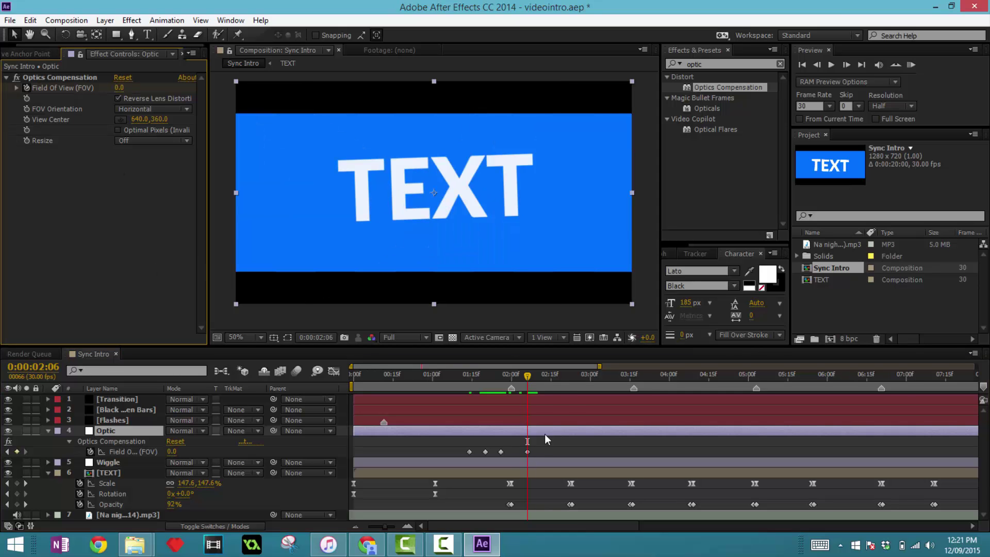
- Play RAM previews of the lens distortion animation, lowering the system volume between them
{"action": "left_click", "coordinate": [911, 65]}
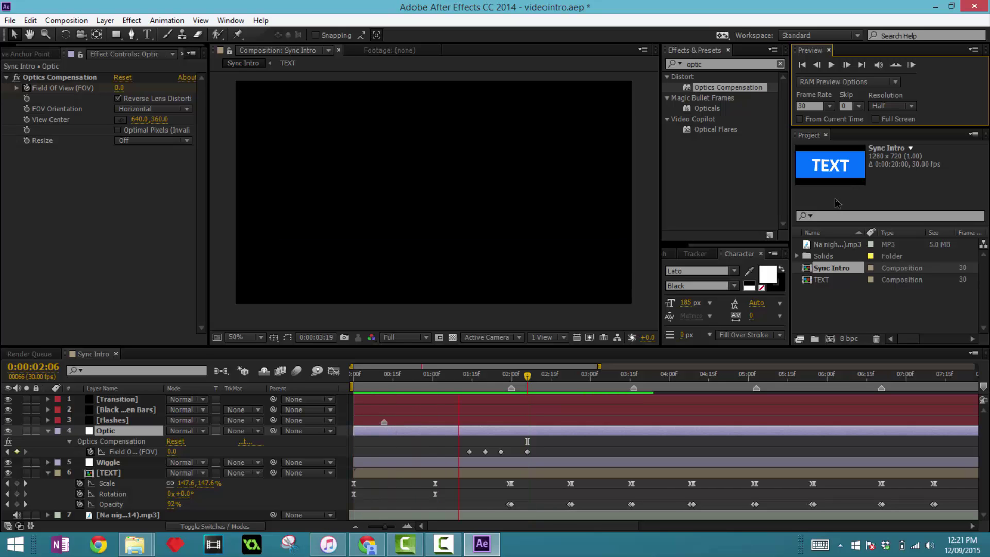
{"action": "left_click", "coordinate": [799, 235]}
{"action": "key", "text": "XF86AudioLowerVolume"}
{"action": "key", "text": "XF86AudioLowerVolume"}
{"action": "key", "text": "XF86AudioLowerVolume"}
{"action": "key", "text": "XF86AudioLowerVolume"}
{"action": "key", "text": "XF86AudioLowerVolume"}
{"action": "key", "text": "XF86AudioLowerVolume"}
{"action": "key", "text": "XF86AudioLowerVolume"}
{"action": "key", "text": "XF86AudioLowerVolume"}
{"action": "key", "text": "XF86AudioLowerVolume"}
{"action": "key", "text": "XF86AudioLowerVolume"}
{"action": "key", "text": "XF86AudioLowerVolume"}
{"action": "key", "text": "XF86AudioLowerVolume"}
{"action": "key", "text": "XF86AudioLowerVolume"}
{"action": "key", "text": "XF86AudioLowerVolume"}
{"action": "key", "text": "XF86AudioLowerVolume"}
{"action": "key", "text": "XF86AudioLowerVolume"}
{"action": "key", "text": "XF86AudioLowerVolume"}
{"action": "key", "text": "XF86AudioLowerVolume"}
{"action": "key", "text": "XF86AudioLowerVolume"}
{"action": "key", "text": "XF86AudioLowerVolume"}
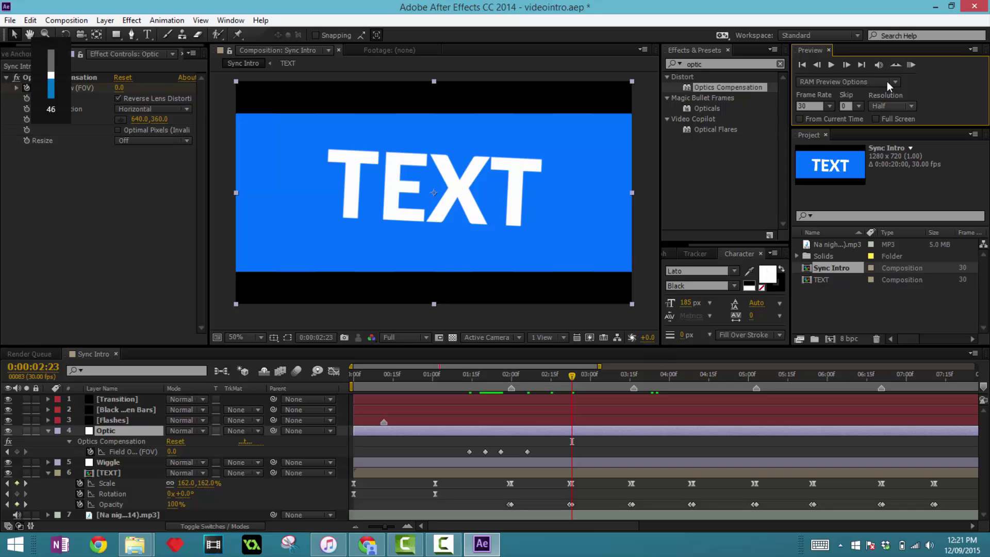
{"action": "key", "text": "XF86AudioLowerVolume"}
{"action": "key", "text": "XF86AudioLowerVolume"}
{"action": "key", "text": "XF86AudioLowerVolume"}
{"action": "key", "text": "XF86AudioLowerVolume"}
{"action": "key", "text": "XF86AudioLowerVolume"}
{"action": "key", "text": "XF86AudioLowerVolume"}
{"action": "key", "text": "XF86AudioLowerVolume"}
{"action": "key", "text": "XF86AudioLowerVolume"}
{"action": "key", "text": "XF86AudioLowerVolume"}
{"action": "left_click", "coordinate": [909, 67]}
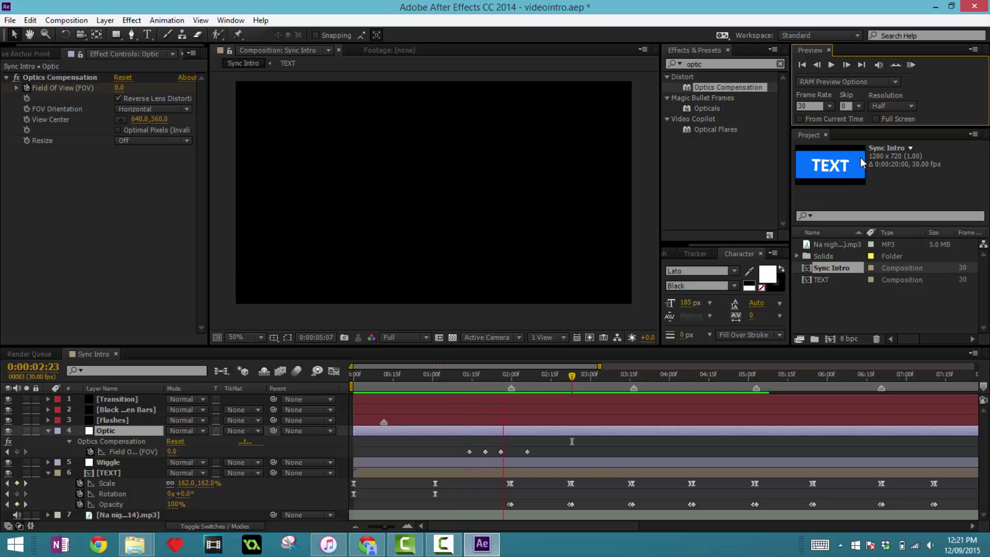
- Stop the preview, hide the Flashes layer and scrub through the distortion up to 0:00:02:00
{"action": "left_click", "coordinate": [469, 377]}
{"action": "left_click_drag", "start_coordinate": [472, 384], "coordinate": [518, 390]}
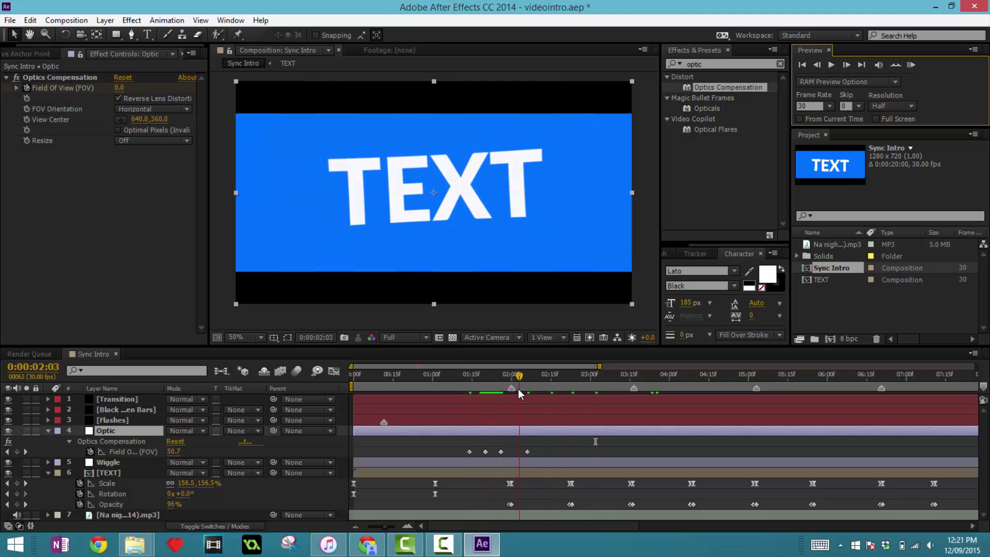
{"action": "left_click", "coordinate": [8, 420]}
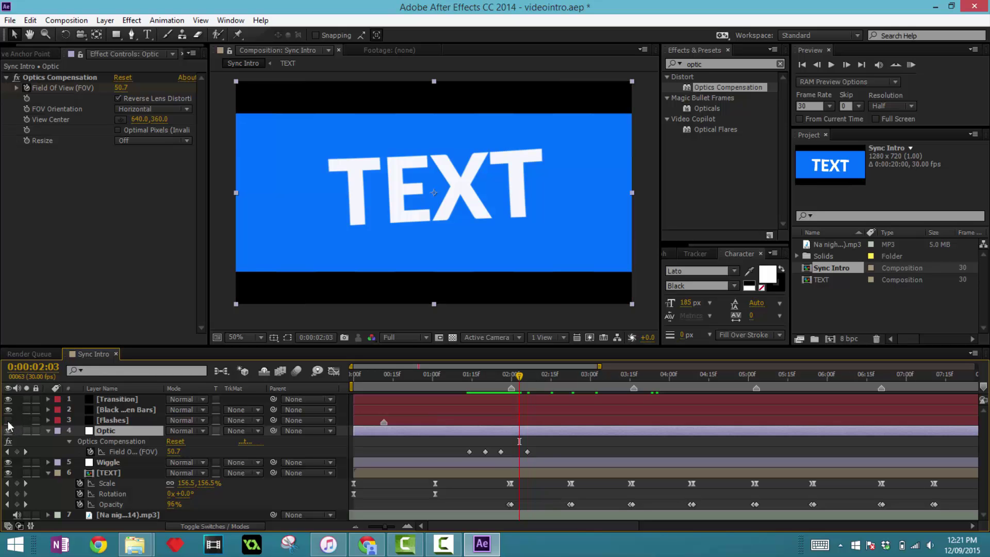
{"action": "left_click_drag", "start_coordinate": [455, 382], "coordinate": [511, 382]}
- Shift all four Field Of View keyframes on the Optic layer one frame earlier and apply Easy Ease to them
{"action": "left_click_drag", "start_coordinate": [548, 449], "coordinate": [481, 453]}
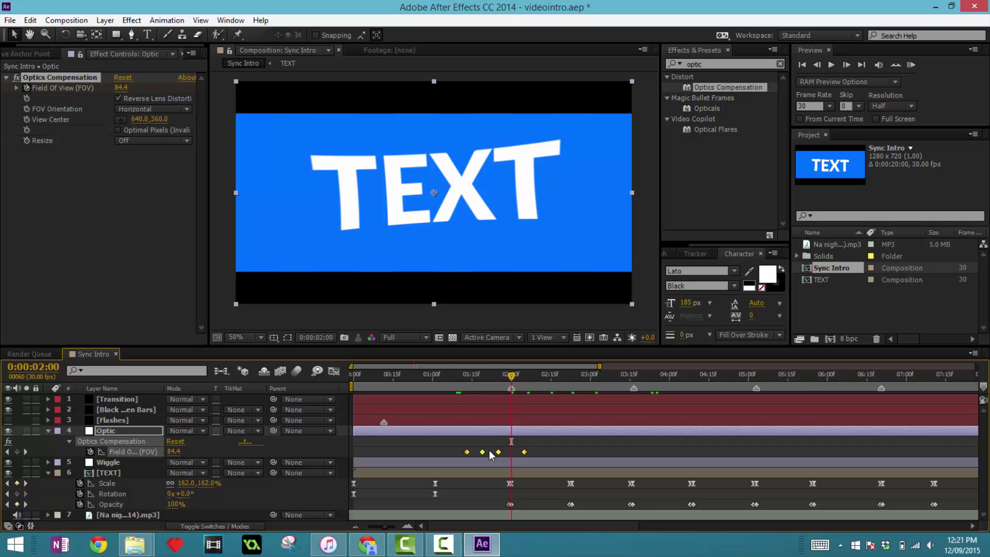
{"action": "right_click", "coordinate": [500, 455]}
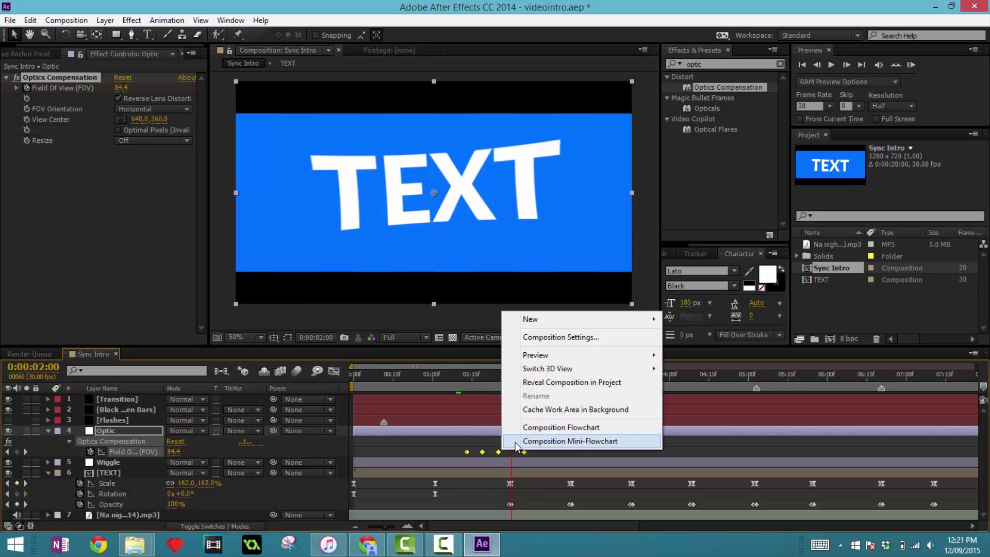
{"action": "right_click", "coordinate": [498, 452]}
{"action": "mouse_move", "coordinate": [551, 443]}
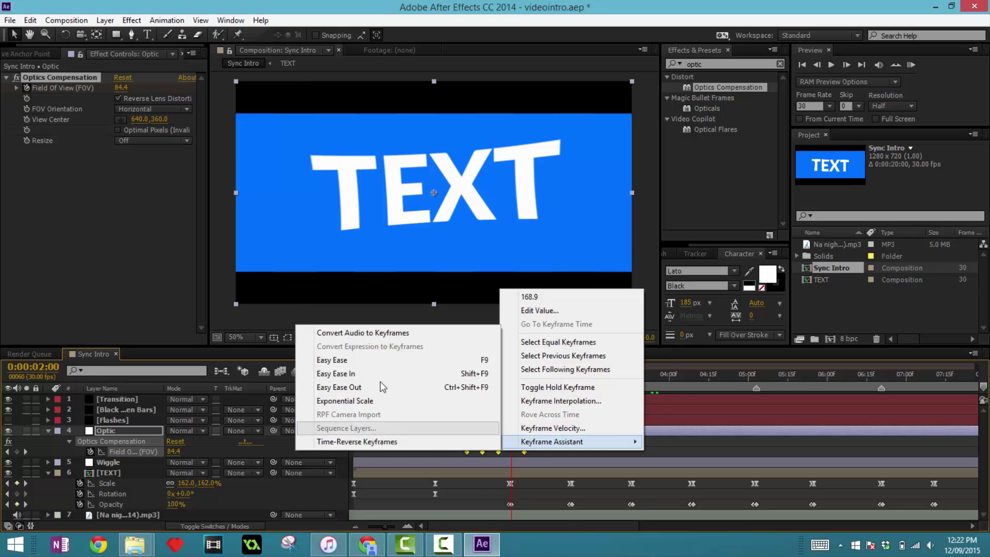
{"action": "left_click", "coordinate": [370, 362]}
- Play a RAM preview of the eased lens distortion animation
{"action": "left_click", "coordinate": [456, 374]}
{"action": "left_click", "coordinate": [909, 65]}
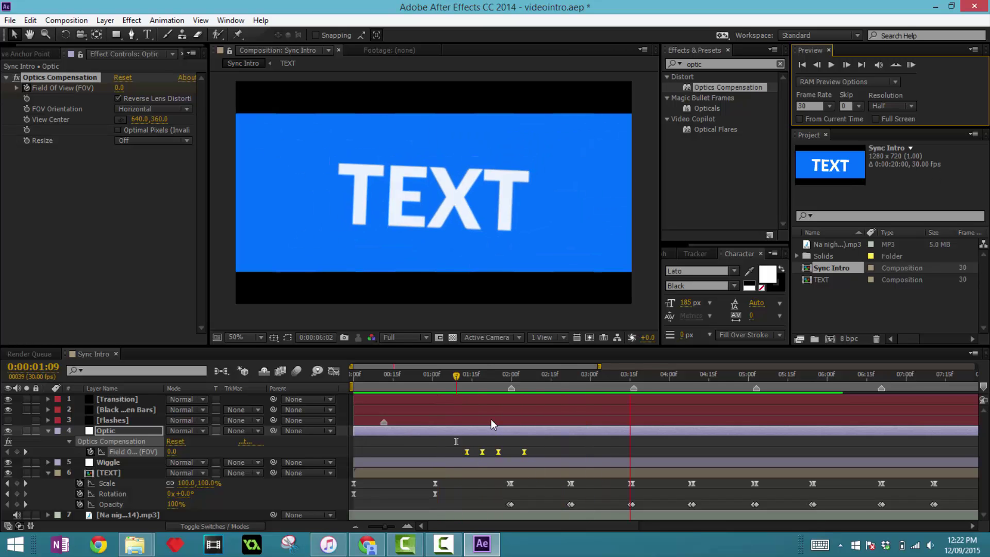
- Stop the running preview, replay the distortion animation as a RAM preview and stop it again
{"action": "left_click", "coordinate": [482, 452]}
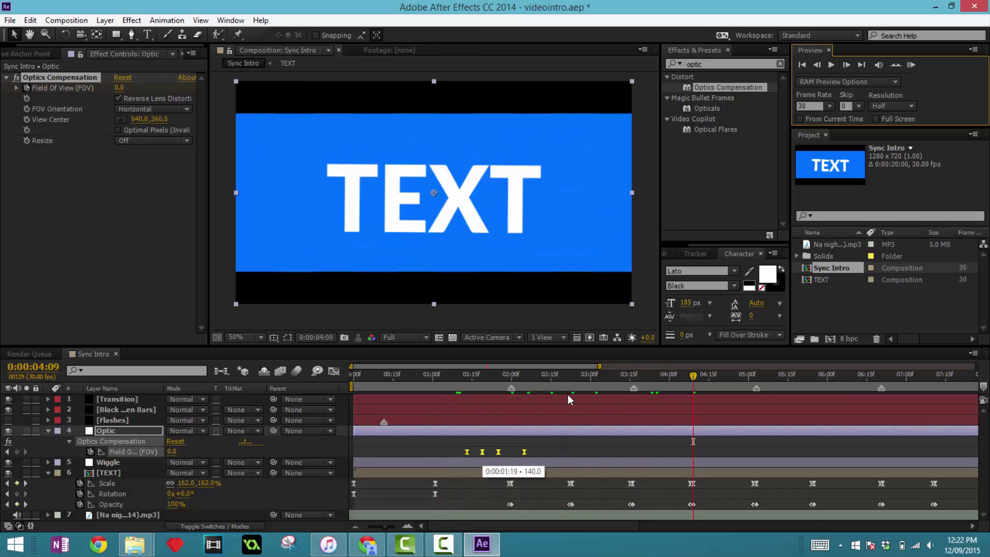
{"action": "left_click", "coordinate": [908, 66]}
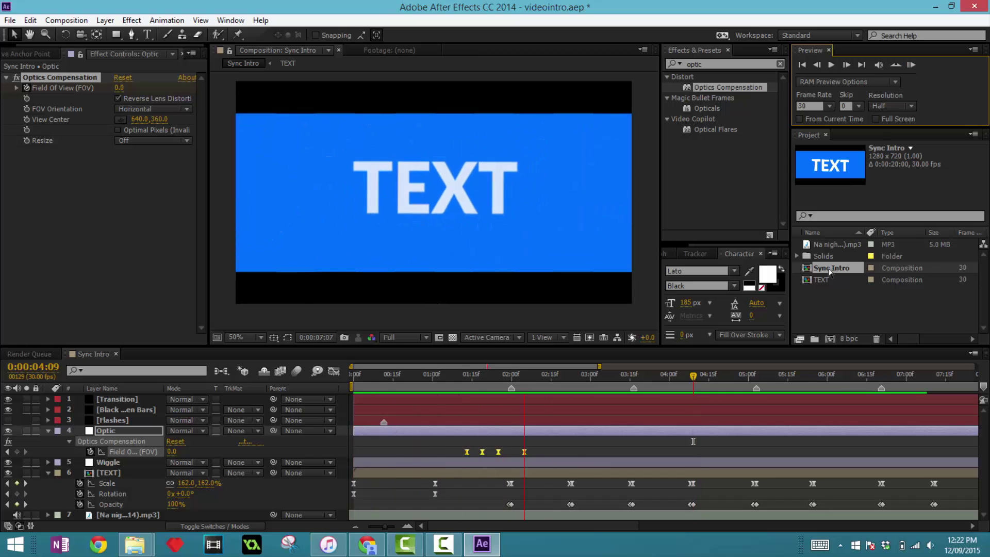
{"action": "left_click", "coordinate": [565, 419]}
- Shift all four Field Of View keyframes on the Optic layer three frames later and play a RAM preview
{"action": "left_click", "coordinate": [498, 452]}
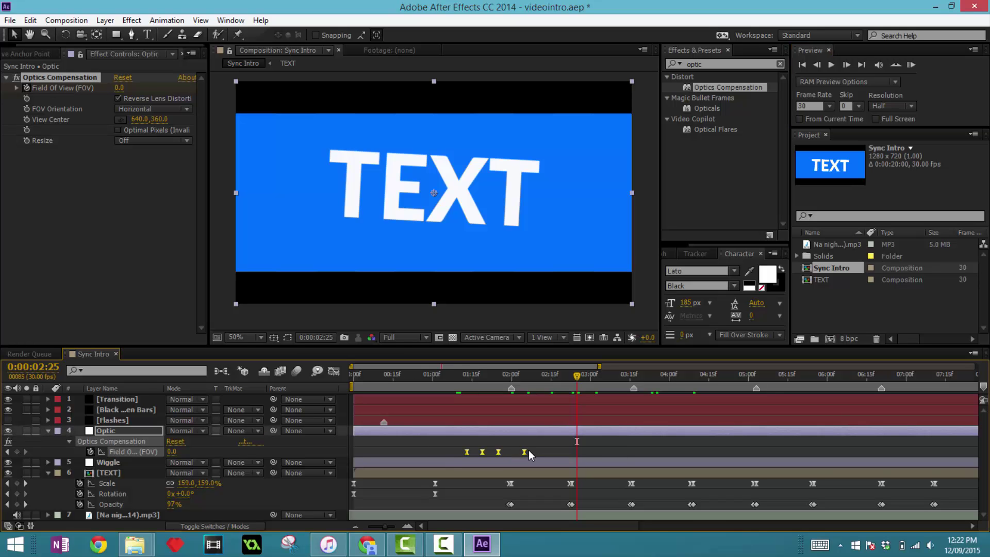
{"action": "left_click_drag", "start_coordinate": [526, 449], "coordinate": [533, 453]}
{"action": "left_click", "coordinate": [910, 66]}
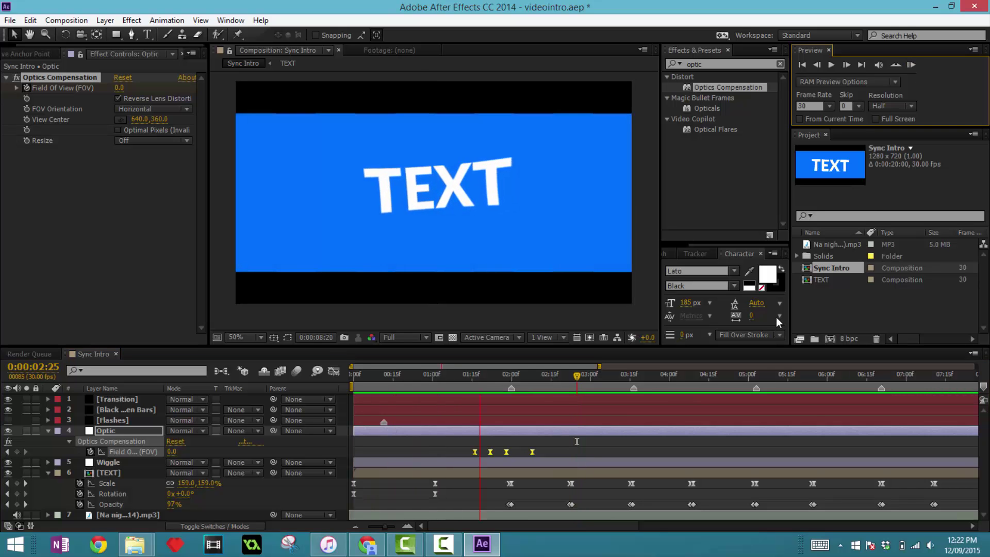
- Stop the preview, shift the four Field Of View keyframes one frame earlier and preview the animation again
{"action": "key", "text": "space"}
{"action": "left_click_drag", "start_coordinate": [506, 452], "coordinate": [503, 452]}
{"action": "left_click", "coordinate": [914, 63]}
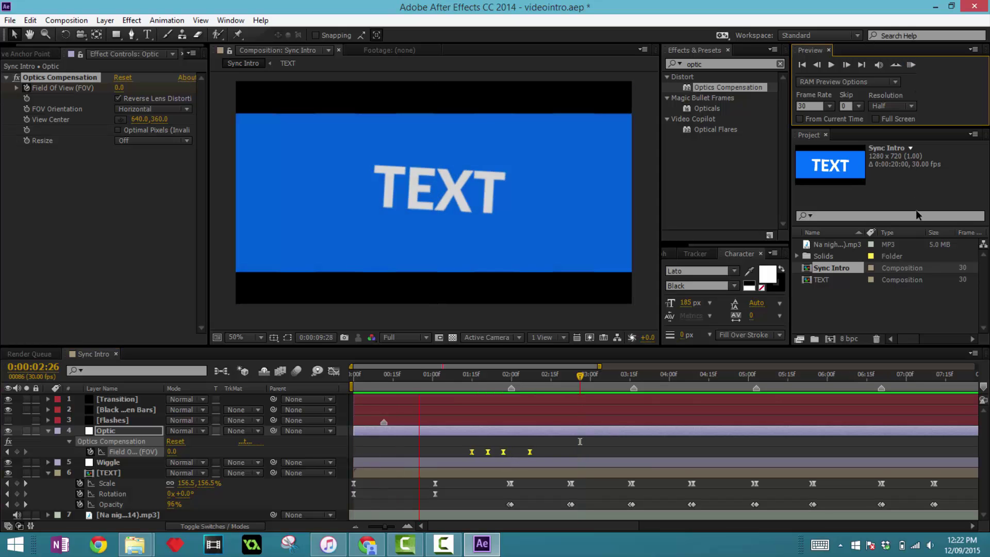
- Scrub the distortion to 0:00:02:02 and 0:00:02:03, shifting the four Field Of View keyframes a few frames earlier
{"action": "left_click", "coordinate": [474, 383]}
{"action": "left_click_drag", "start_coordinate": [471, 379], "coordinate": [517, 387]}
{"action": "left_click_drag", "start_coordinate": [504, 452], "coordinate": [501, 452]}
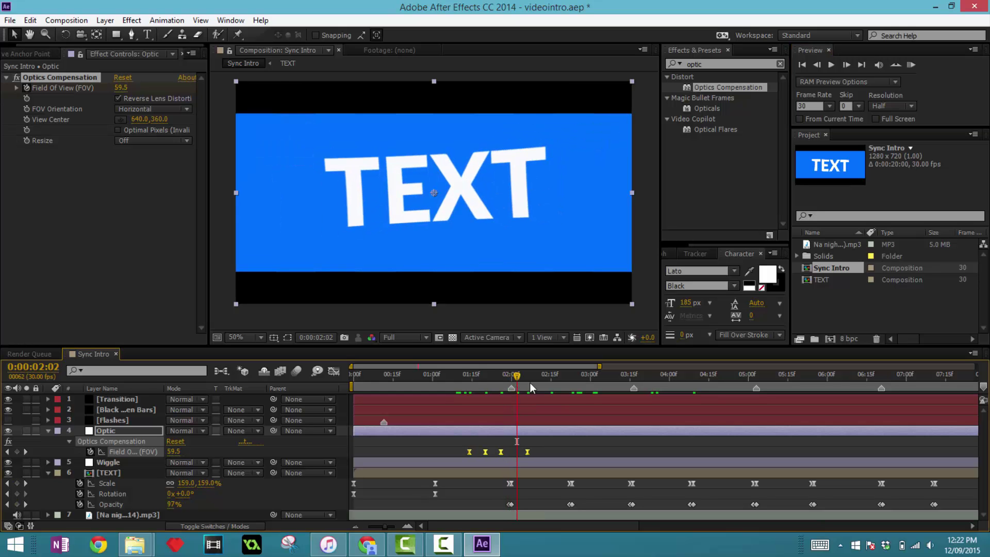
{"action": "mouse_move", "coordinate": [518, 381]}
{"action": "left_mouse_down"}
{"action": "mouse_move", "coordinate": [505, 373]}
{"action": "mouse_move", "coordinate": [519, 380]}
{"action": "left_mouse_up"}
{"action": "left_click_drag", "start_coordinate": [501, 452], "coordinate": [491, 452]}
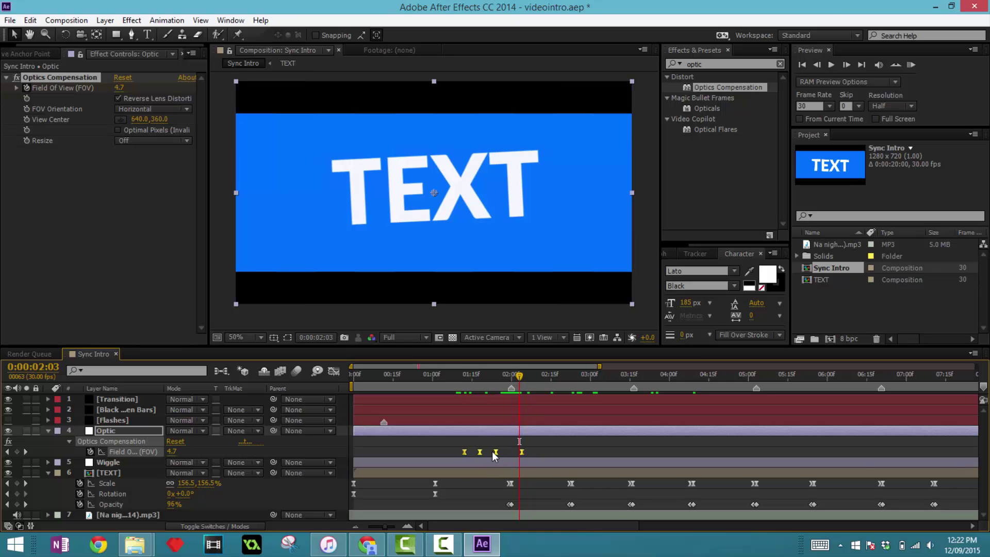
- Adjust the four Field Of View keyframes so the first sits at 0:00:01:13, check frame 0:00:02:04 and deselect them
{"action": "mouse_move", "coordinate": [518, 377]}
{"action": "left_mouse_down"}
{"action": "mouse_move", "coordinate": [499, 375]}
{"action": "mouse_move", "coordinate": [522, 386]}
{"action": "left_mouse_up"}
{"action": "left_click_drag", "start_coordinate": [490, 451], "coordinate": [500, 452]}
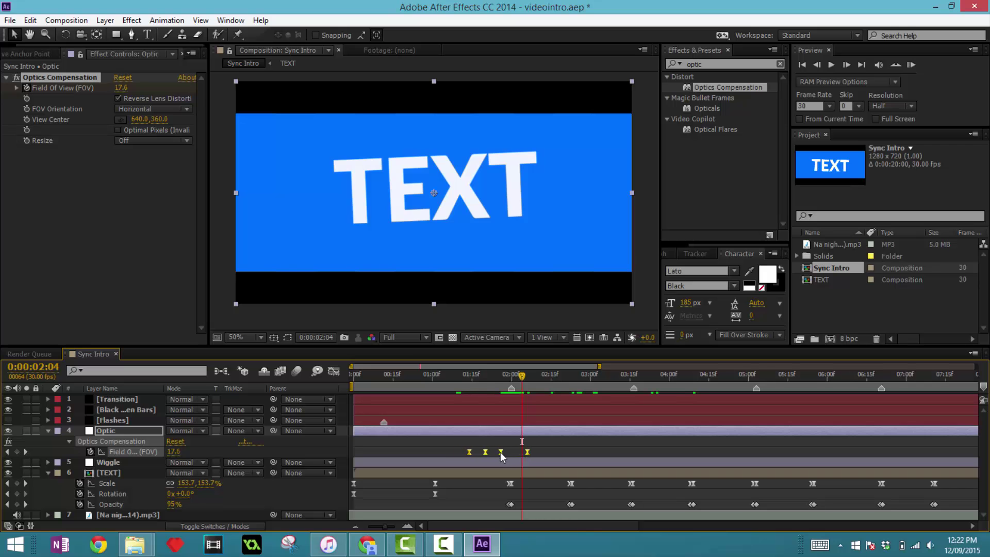
{"action": "mouse_move", "coordinate": [522, 388]}
{"action": "left_mouse_down"}
{"action": "mouse_move", "coordinate": [503, 387]}
{"action": "mouse_move", "coordinate": [518, 389]}
{"action": "left_mouse_up"}
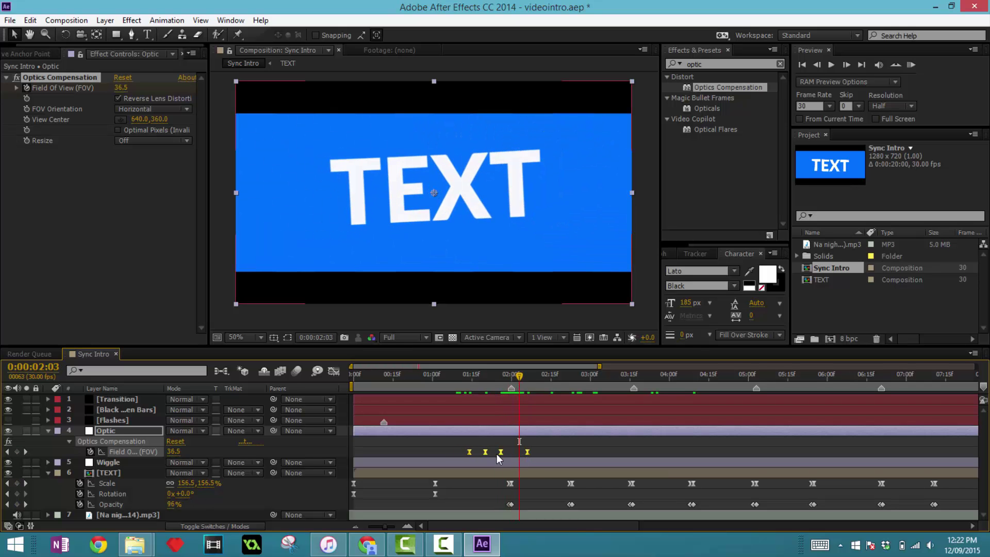
{"action": "left_click_drag", "start_coordinate": [498, 453], "coordinate": [496, 451]}
{"action": "key", "text": "Page_Down"}
{"action": "mouse_move", "coordinate": [527, 379]}
{"action": "left_mouse_down"}
{"action": "mouse_move", "coordinate": [505, 376]}
{"action": "mouse_move", "coordinate": [522, 378]}
{"action": "left_mouse_up"}
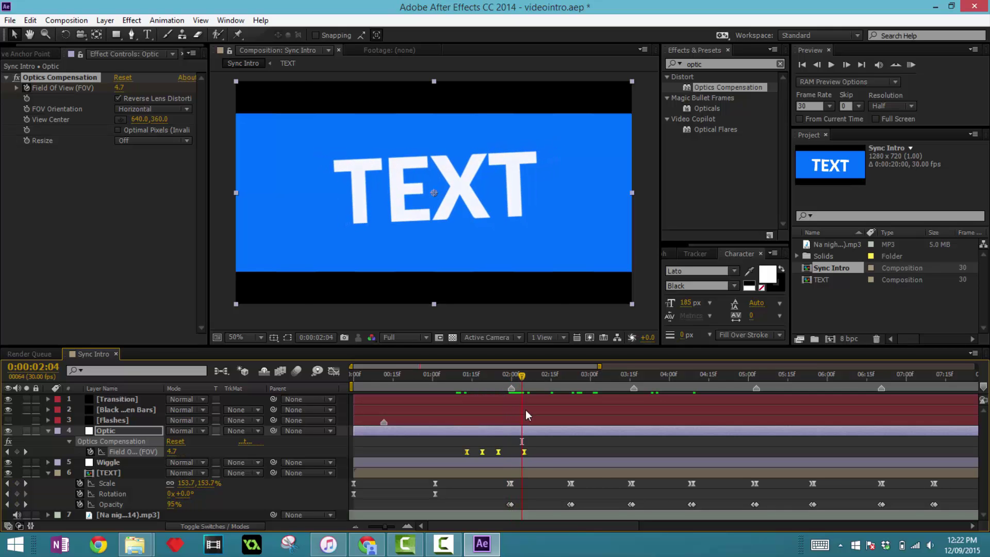
{"action": "left_click", "coordinate": [552, 453]}
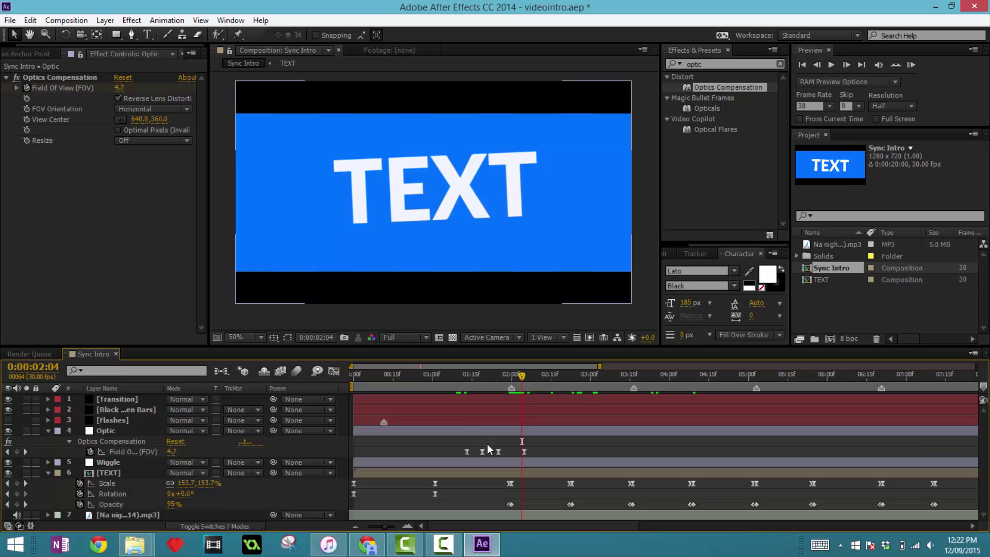
- Select all four Field Of View keyframes, show their speed curve in the Graph Editor fitted to view, and scrub to 0:00:01:27
{"action": "left_click_drag", "start_coordinate": [490, 379], "coordinate": [510, 387]}
{"action": "left_click", "coordinate": [498, 452]}
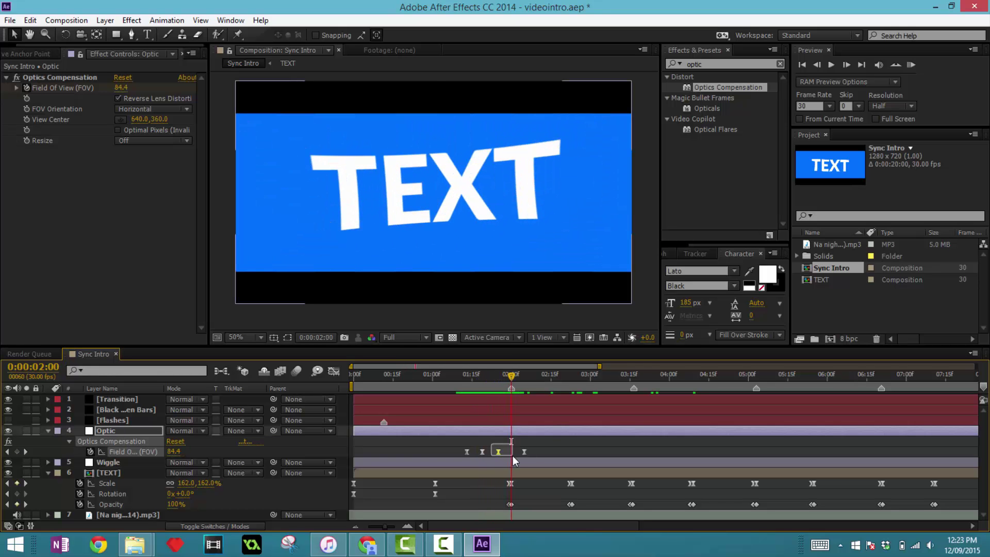
{"action": "left_click_drag", "start_coordinate": [438, 446], "coordinate": [583, 460]}
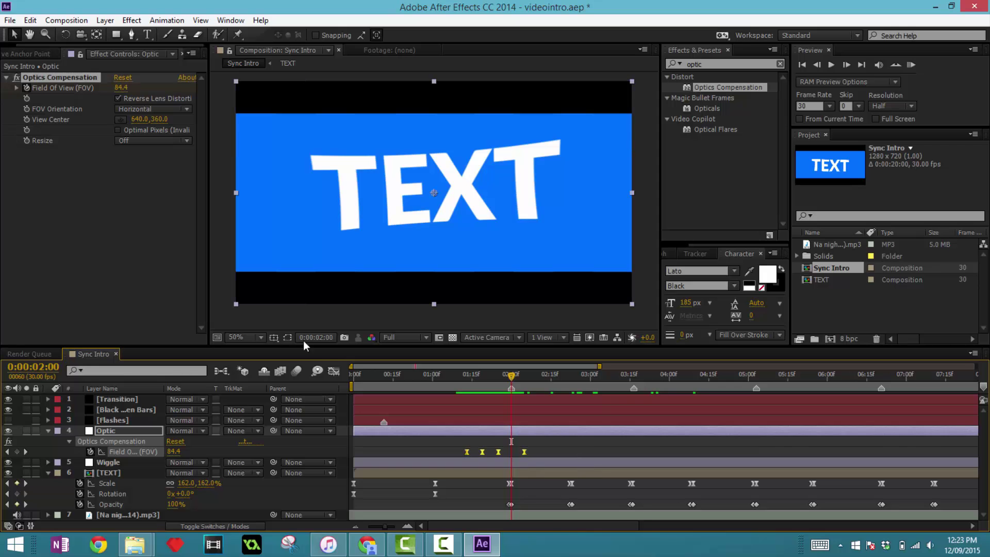
{"action": "left_click", "coordinate": [333, 371]}
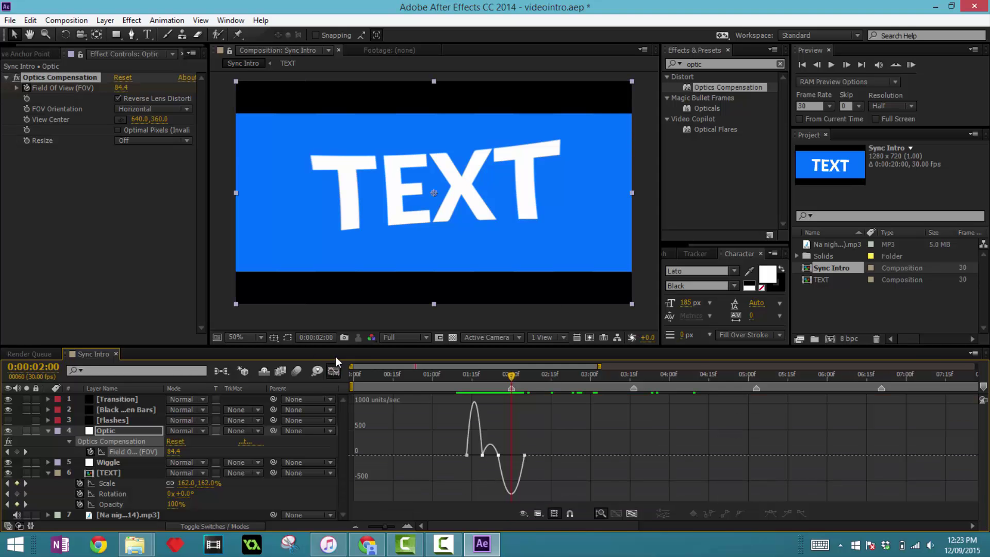
{"action": "left_click", "coordinate": [542, 513]}
{"action": "left_click", "coordinate": [556, 530]}
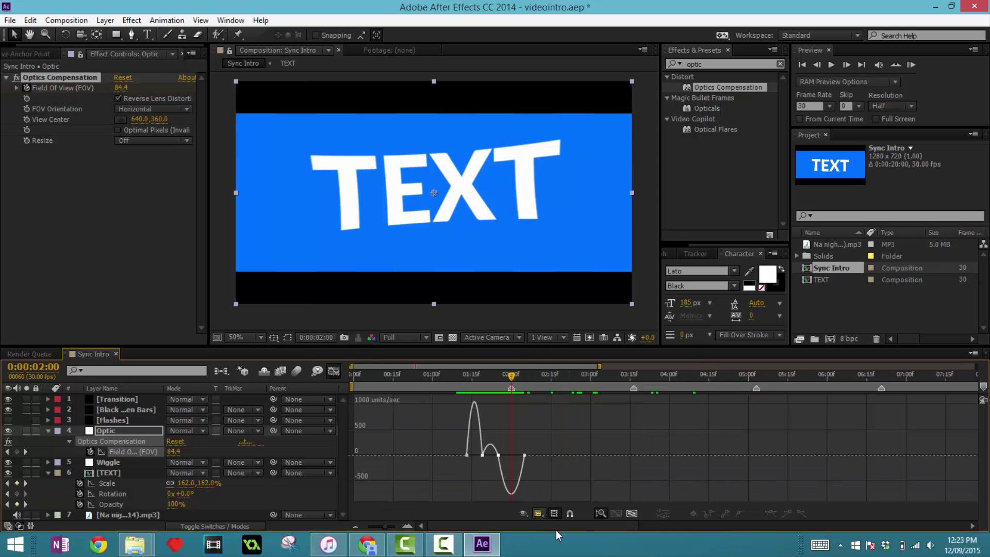
{"action": "left_click", "coordinate": [633, 512]}
{"action": "left_click_drag", "start_coordinate": [491, 383], "coordinate": [756, 399]}
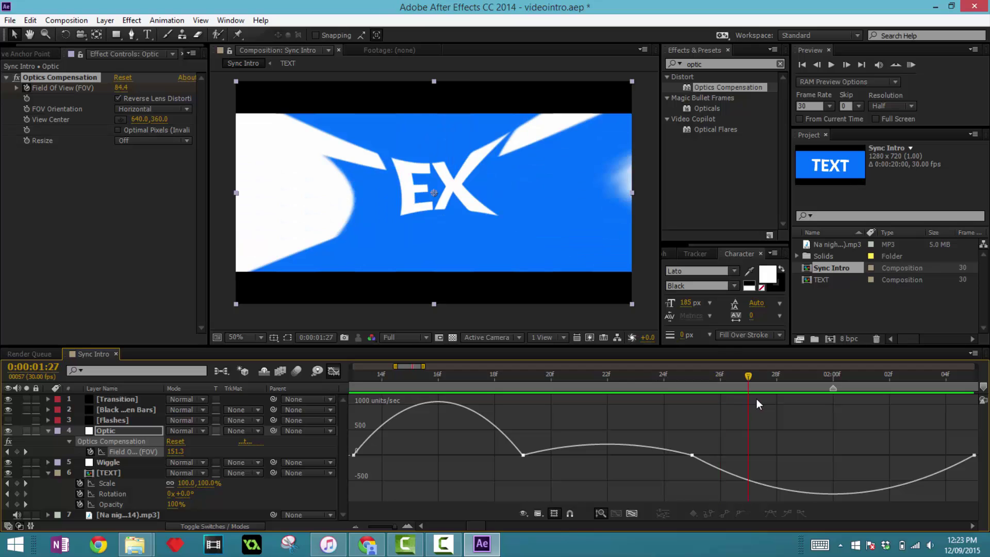
- Lengthen the outgoing and incoming ease handles of the third Field Of View keyframe on the speed graph, and close the Graph Editor
{"action": "left_click", "coordinate": [691, 455]}
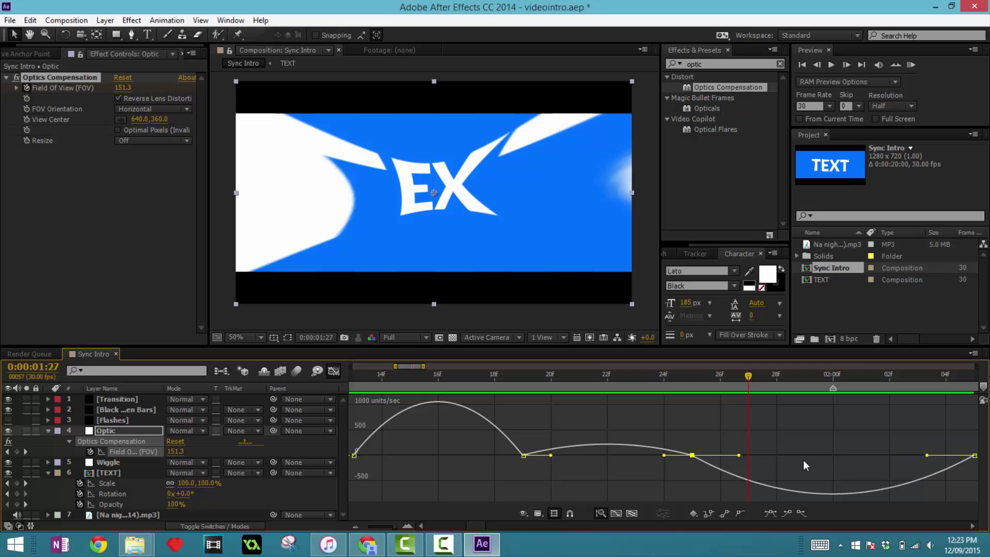
{"action": "left_click", "coordinate": [745, 456]}
{"action": "left_click", "coordinate": [691, 455]}
{"action": "left_click_drag", "start_coordinate": [755, 457], "coordinate": [793, 456]}
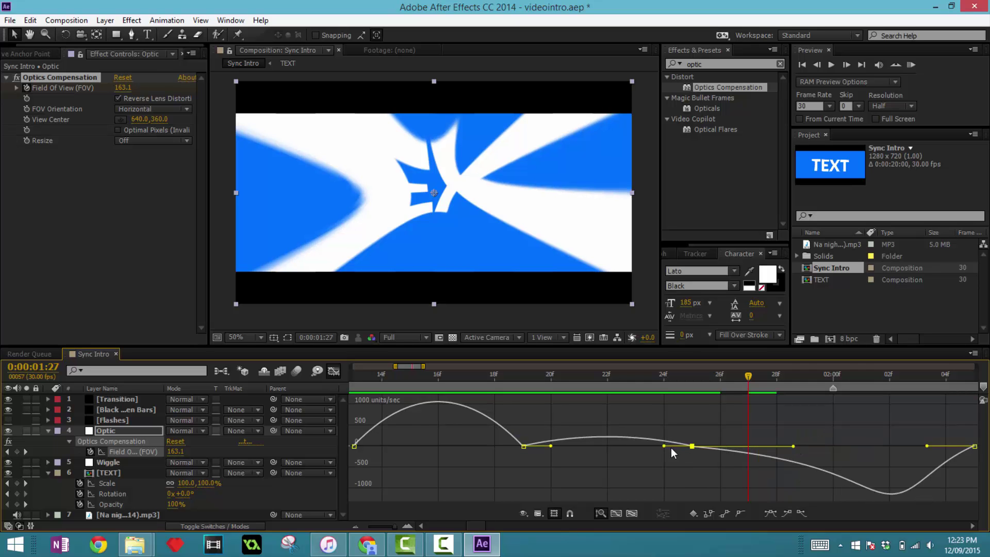
{"action": "left_click_drag", "start_coordinate": [662, 447], "coordinate": [611, 447]}
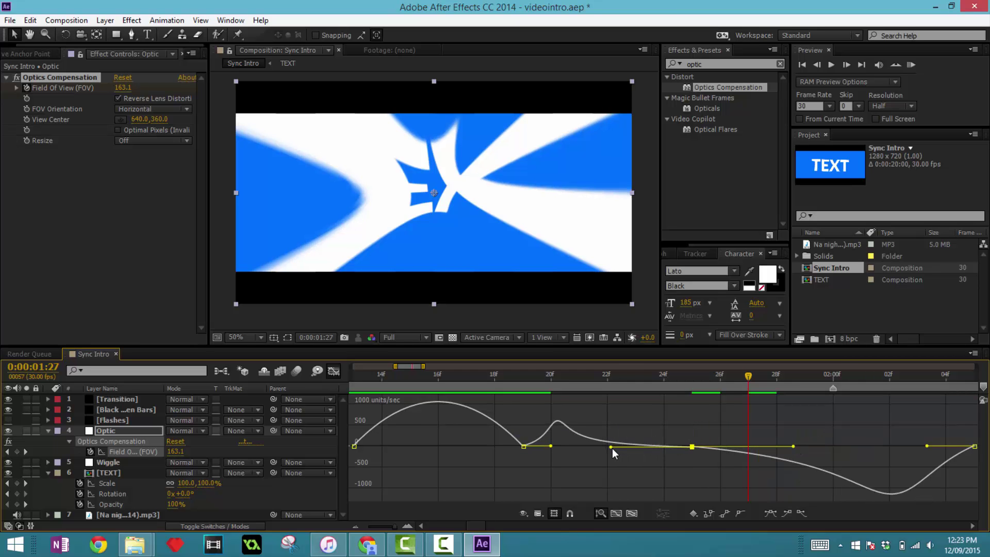
{"action": "left_click", "coordinate": [558, 447]}
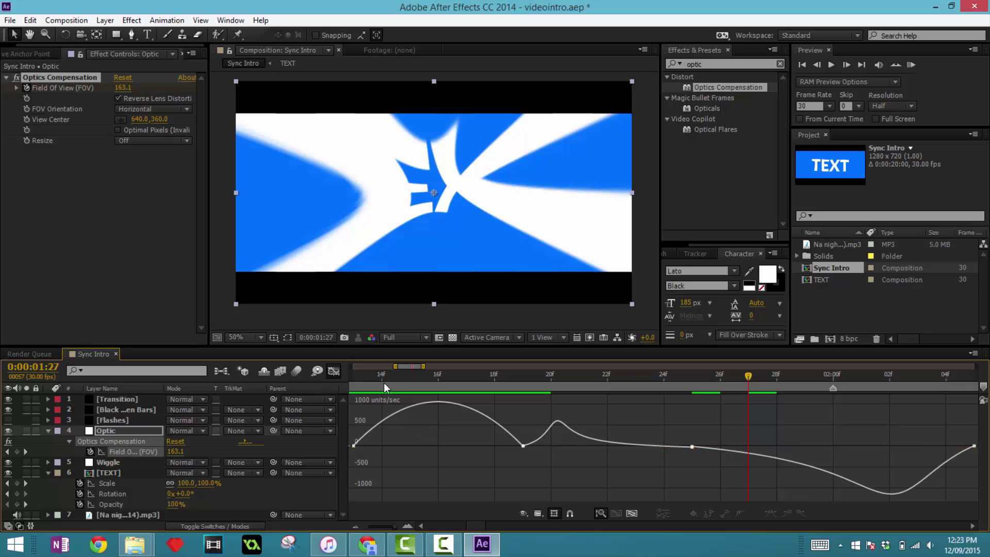
{"action": "left_click", "coordinate": [333, 371]}
- Play a RAM preview of the reshaped easing, stop it and scrub the distortion to 0:00:01:29
{"action": "left_click", "coordinate": [911, 65]}
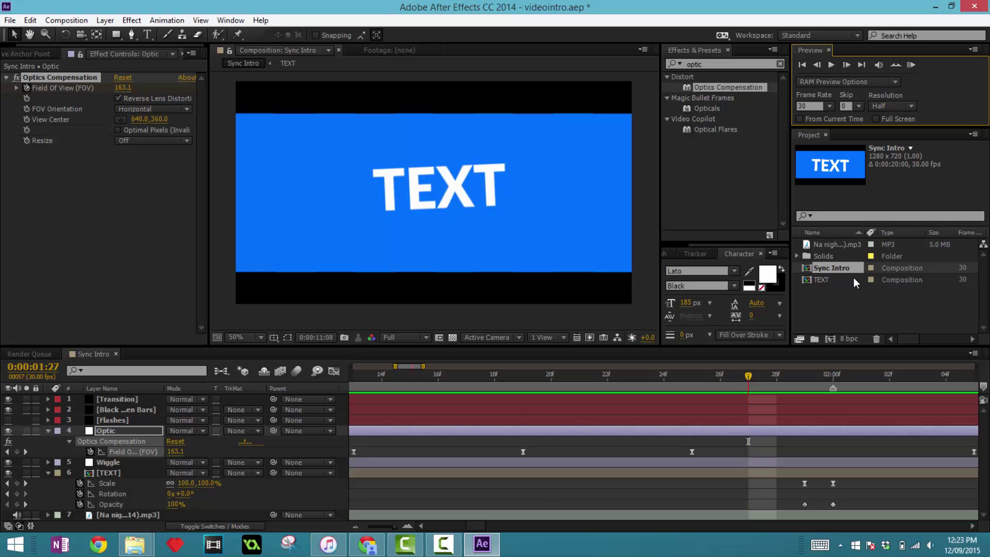
{"action": "left_click", "coordinate": [617, 319]}
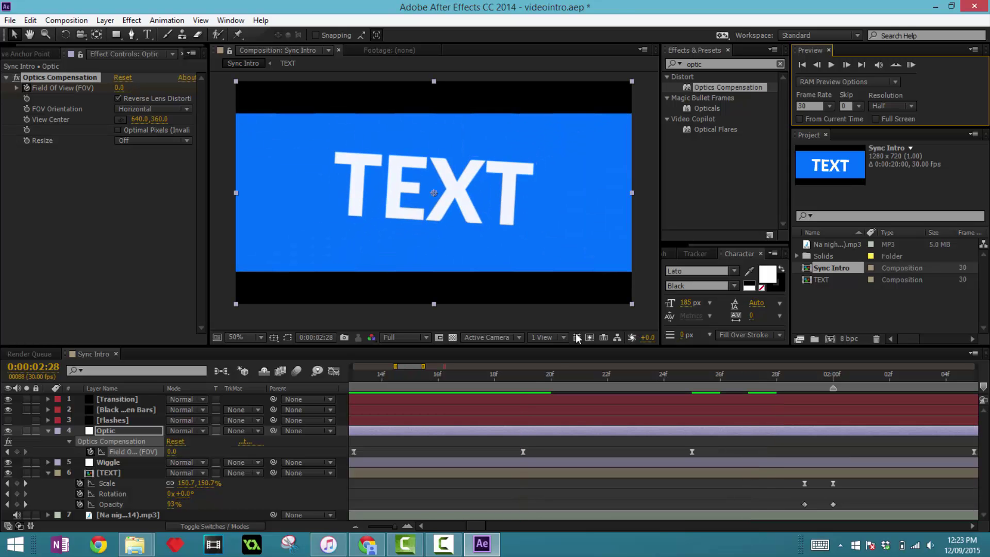
{"action": "left_click_drag", "start_coordinate": [527, 382], "coordinate": [769, 377]}
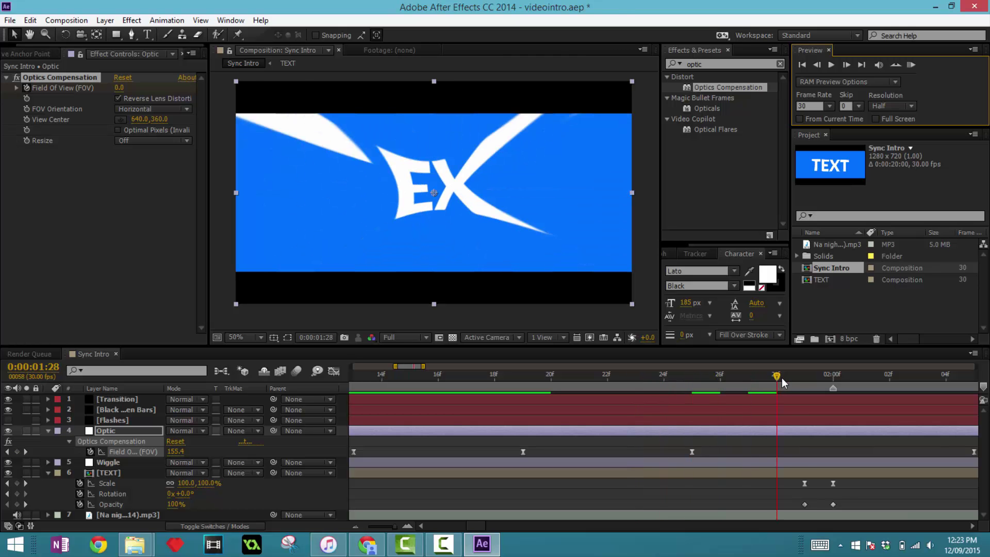
{"action": "left_click", "coordinate": [816, 386]}
- Select the four Field Of View keyframes, shift them three frames earlier and play a RAM preview
{"action": "mouse_move", "coordinate": [394, 525]}
{"action": "left_mouse_down"}
{"action": "mouse_move", "coordinate": [376, 524]}
{"action": "mouse_move", "coordinate": [387, 525]}
{"action": "left_mouse_up"}
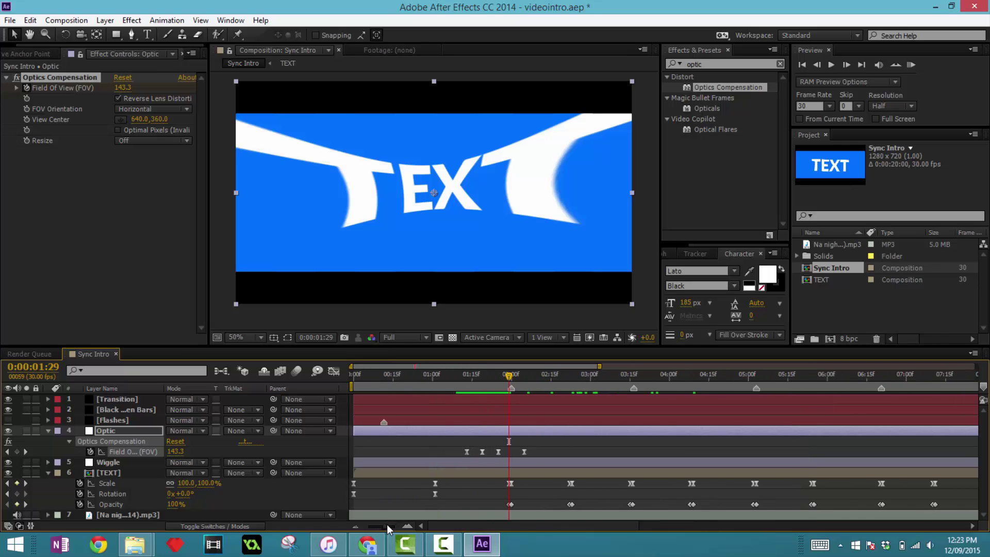
{"action": "left_click_drag", "start_coordinate": [584, 449], "coordinate": [489, 451]}
{"action": "left_click", "coordinate": [911, 65]}
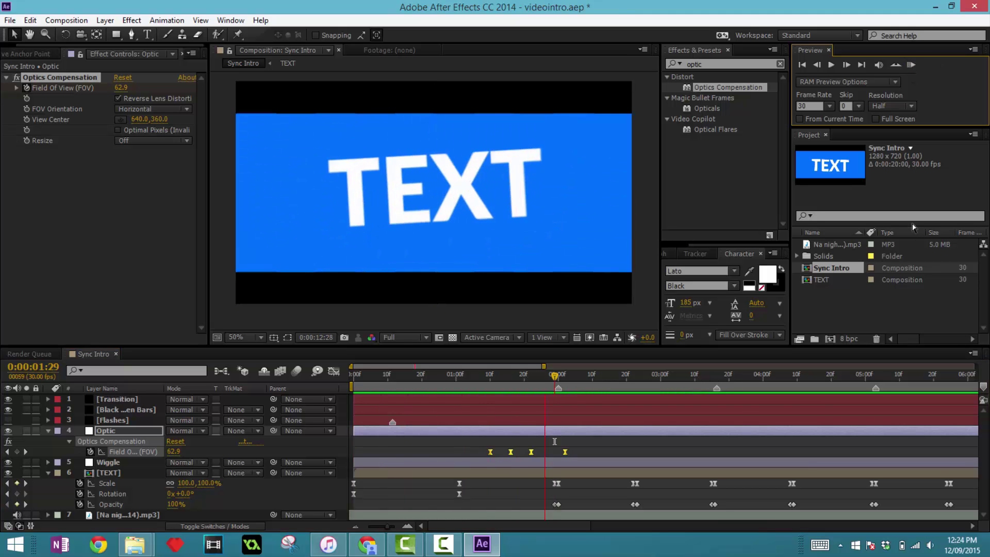
- Stop the preview, shift the four Field Of View keyframes one frame later and preview the timing
{"action": "key", "text": "space"}
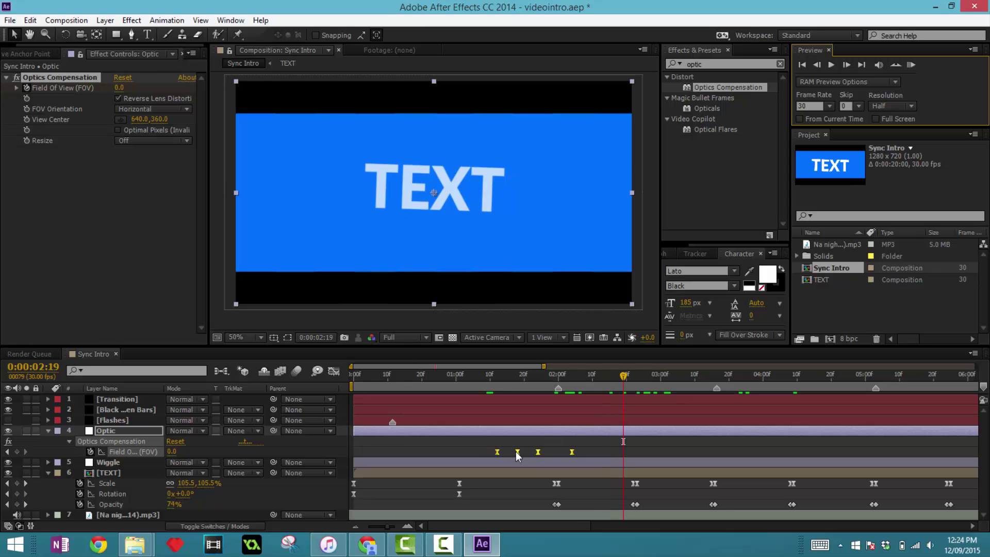
{"action": "left_click_drag", "start_coordinate": [518, 452], "coordinate": [516, 452]}
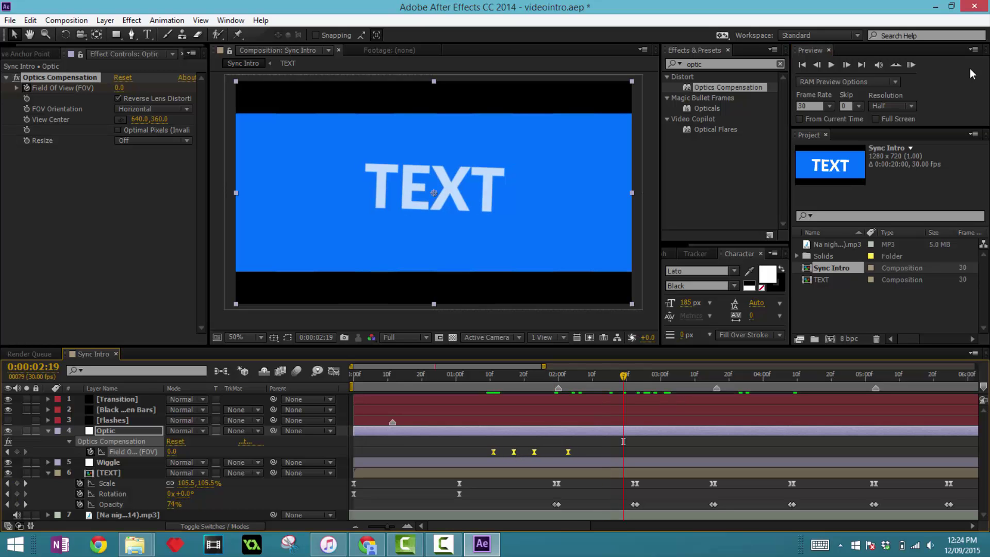
{"action": "left_click", "coordinate": [918, 76]}
{"action": "key", "text": "space"}
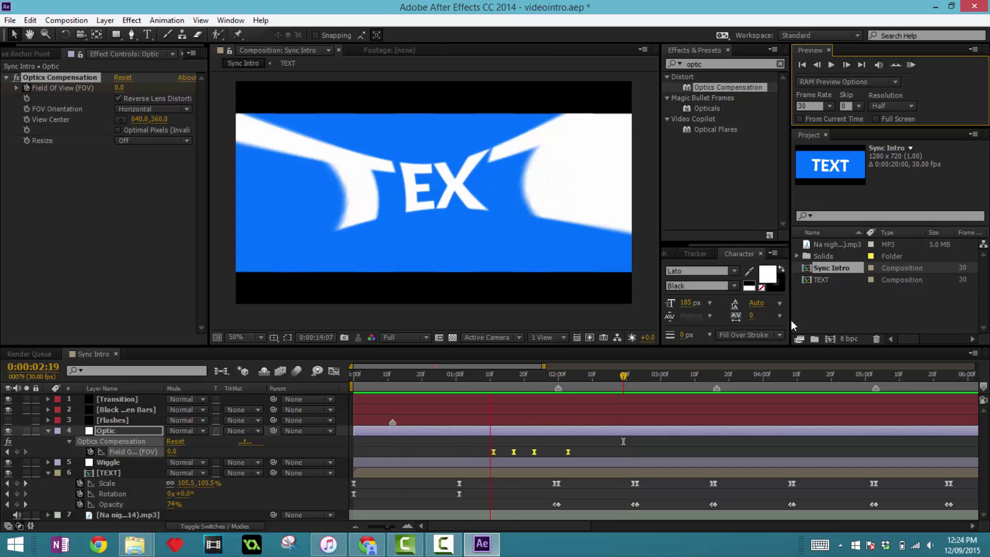
- Play the composition from 0:00:01:05 to check the distortion timing, and stop at 0:00:03:10
{"action": "left_click_drag", "start_coordinate": [793, 375], "coordinate": [486, 393]}
{"action": "key", "text": "space"}
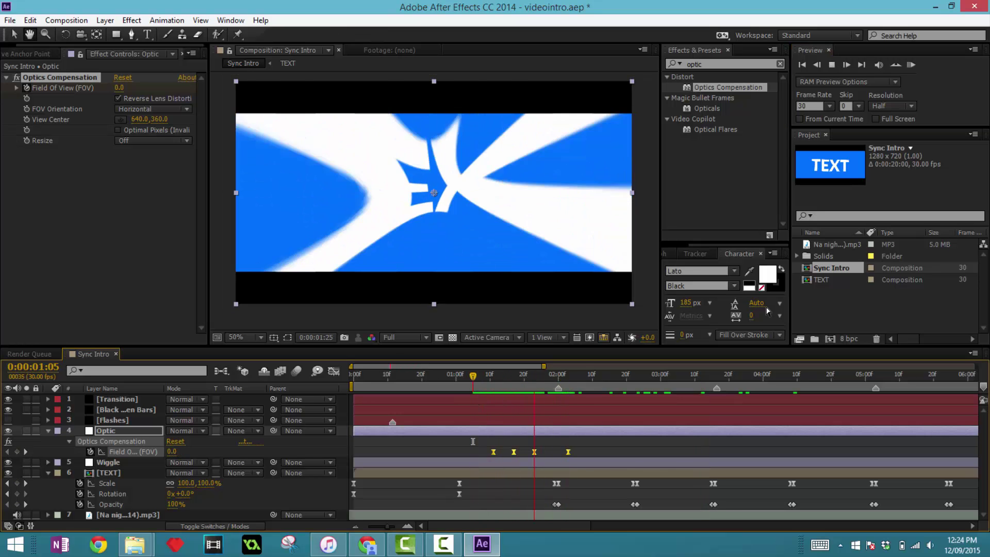
{"action": "key", "text": "space"}
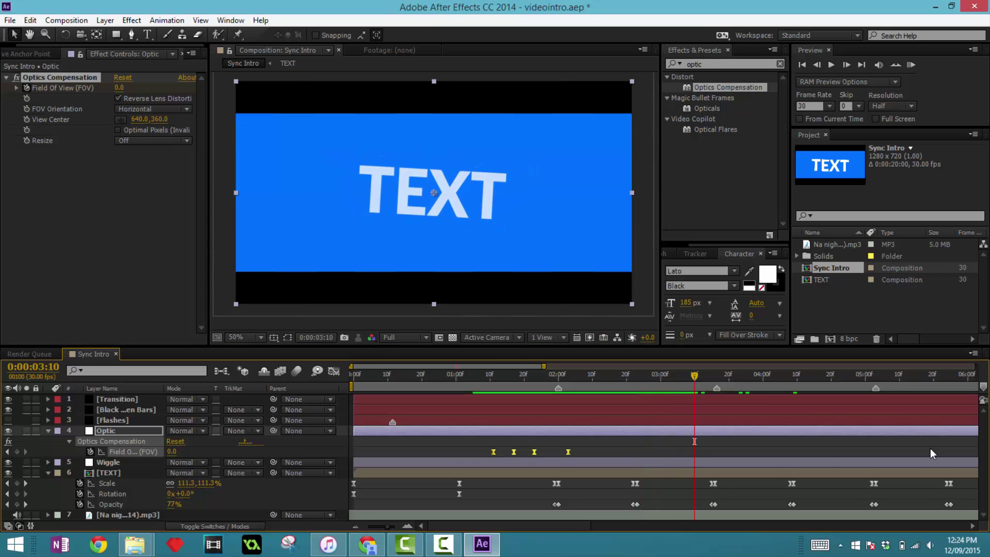
- Copy the four Field Of View keyframes, paste them at 0:00:03:29 and shift the pasted set nine frames earlier
{"action": "left_click_drag", "start_coordinate": [464, 453], "coordinate": [598, 457]}
{"action": "left_click_drag", "start_coordinate": [697, 372], "coordinate": [759, 381]}
{"action": "key", "text": "ctrl+v"}
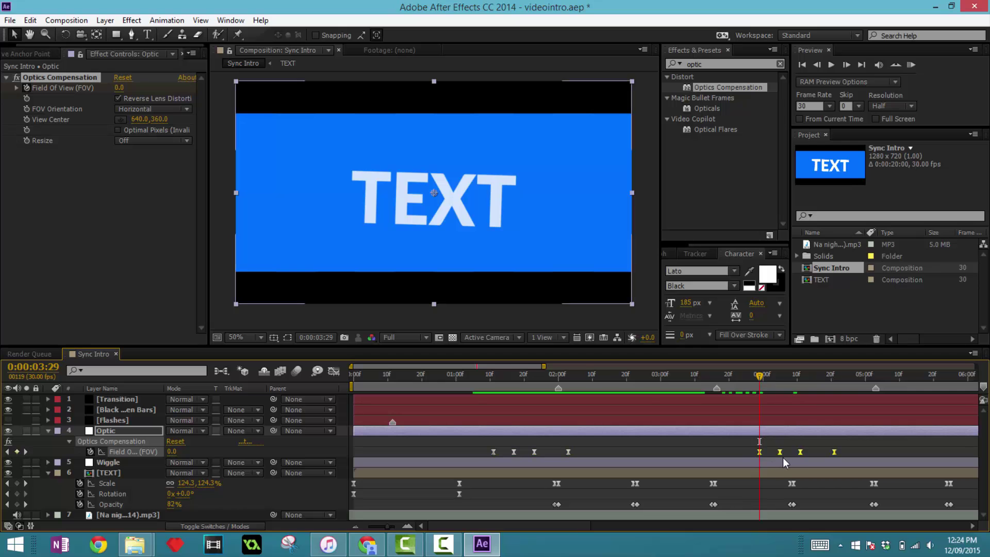
{"action": "left_click_drag", "start_coordinate": [800, 452], "coordinate": [770, 452]}
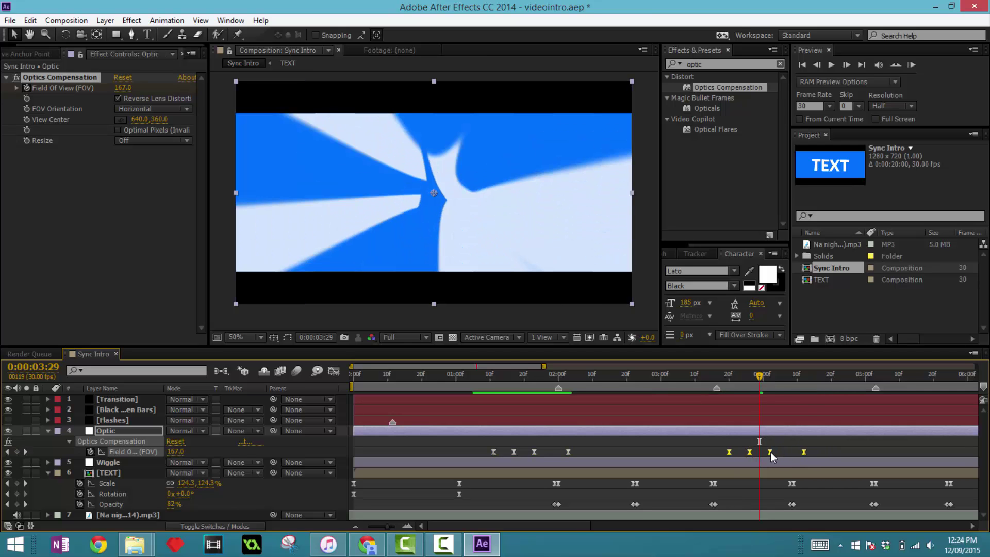
- Play a RAM preview of the duplicated distortion and scrub through it between 0:00:04:06 and 0:00:03:21
{"action": "left_click", "coordinate": [910, 65]}
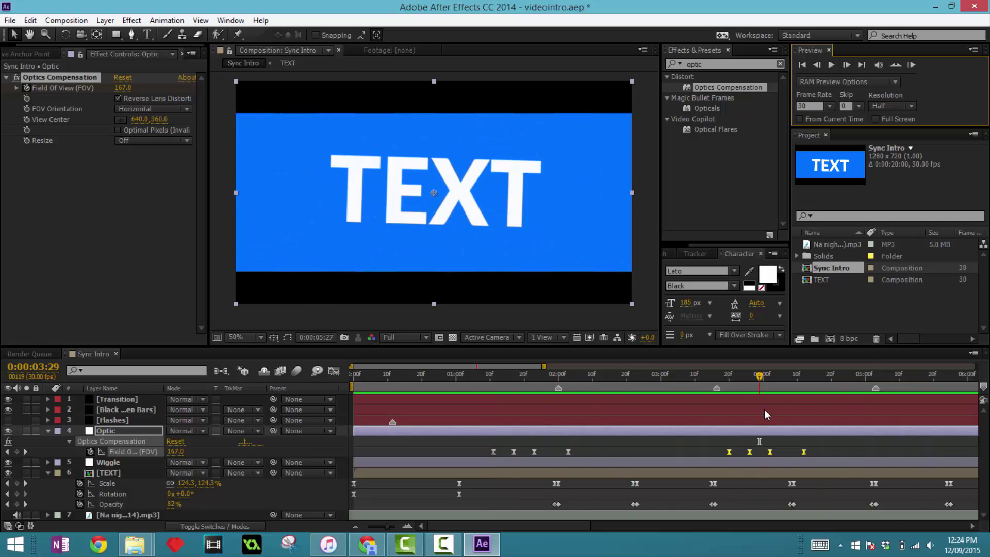
{"action": "left_click_drag", "start_coordinate": [721, 377], "coordinate": [783, 392]}
{"action": "mouse_move", "coordinate": [771, 452]}
{"action": "left_mouse_down"}
{"action": "mouse_move", "coordinate": [781, 450]}
{"action": "mouse_move", "coordinate": [769, 451]}
{"action": "left_mouse_up"}
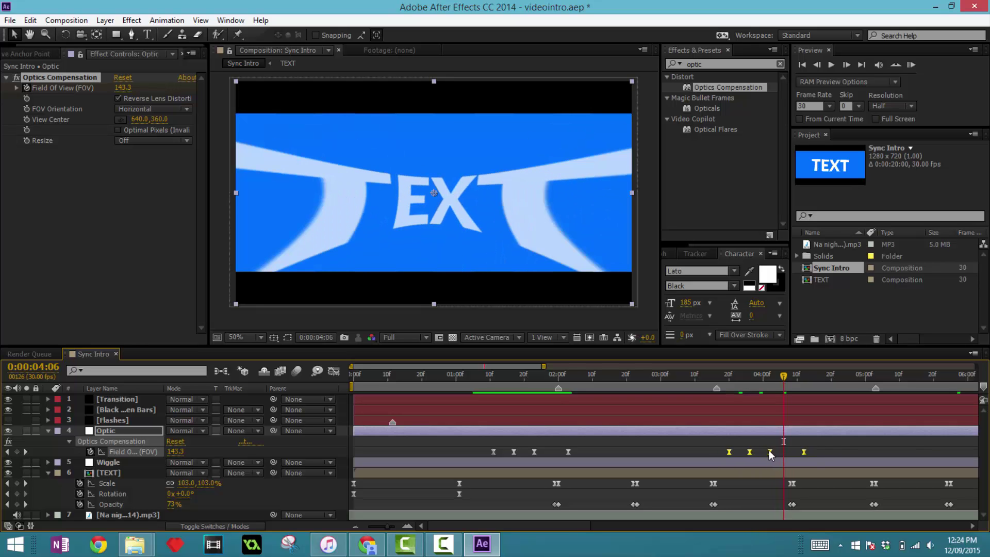
{"action": "left_click", "coordinate": [797, 377]}
{"action": "left_click_drag", "start_coordinate": [797, 379], "coordinate": [731, 376]}
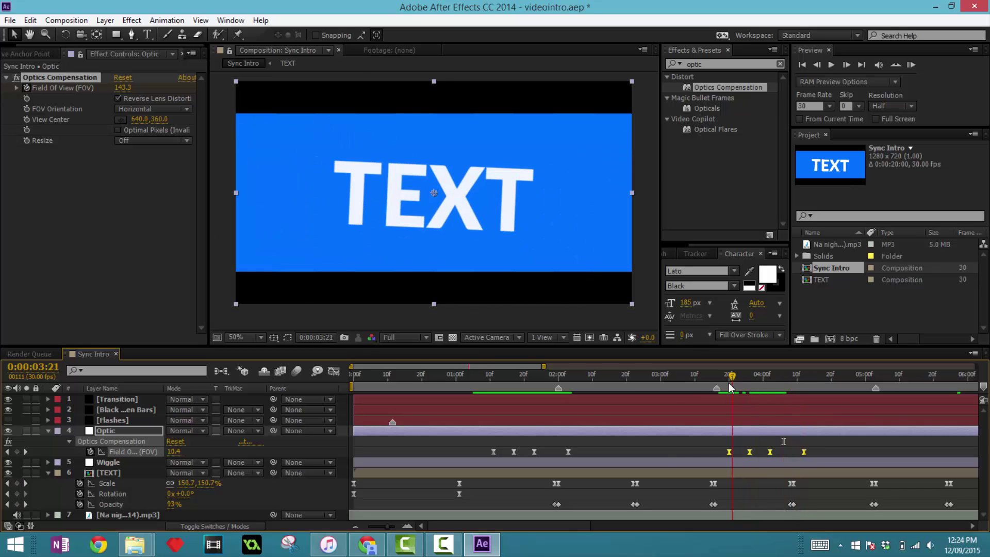
- Collapse the Optic layer's properties, create a new adjustment layer and place it directly above the Optic layer
{"action": "left_click", "coordinate": [646, 417]}
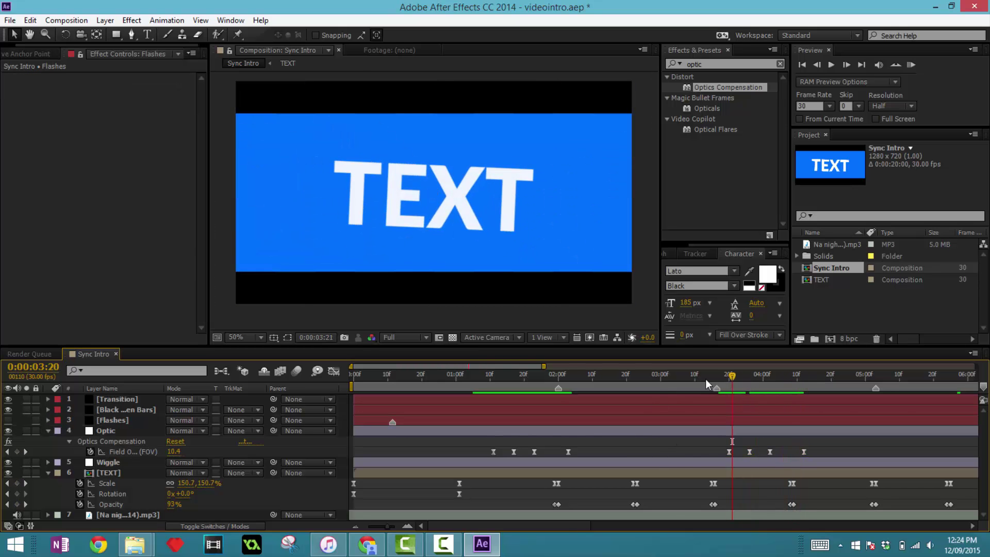
{"action": "left_click", "coordinate": [657, 382]}
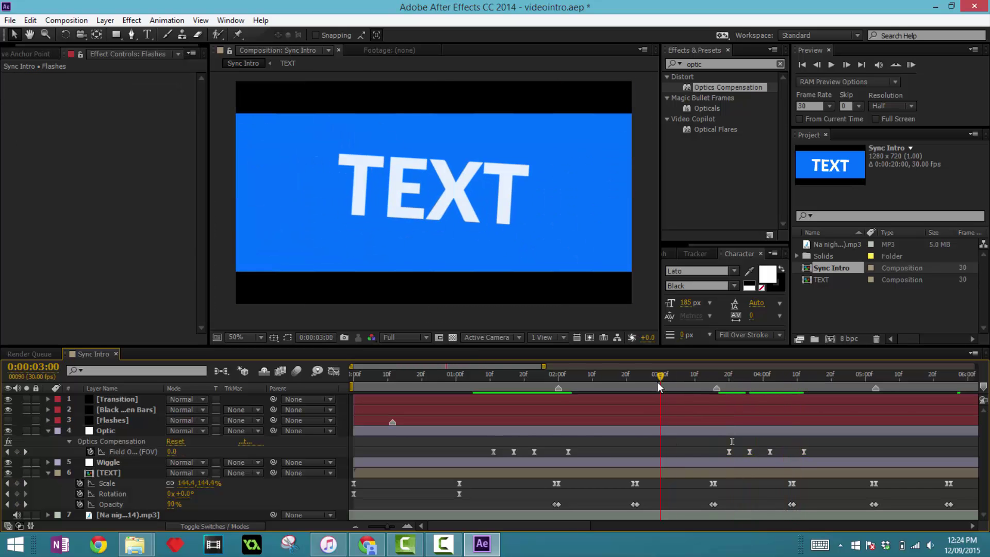
{"action": "left_click", "coordinate": [48, 430]}
{"action": "right_click", "coordinate": [138, 514]}
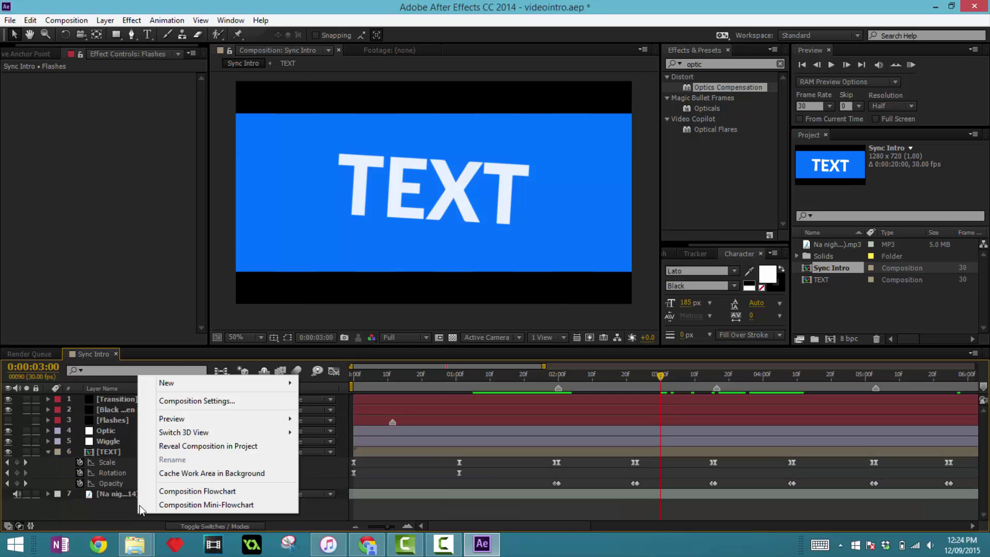
{"action": "mouse_move", "coordinate": [166, 387]}
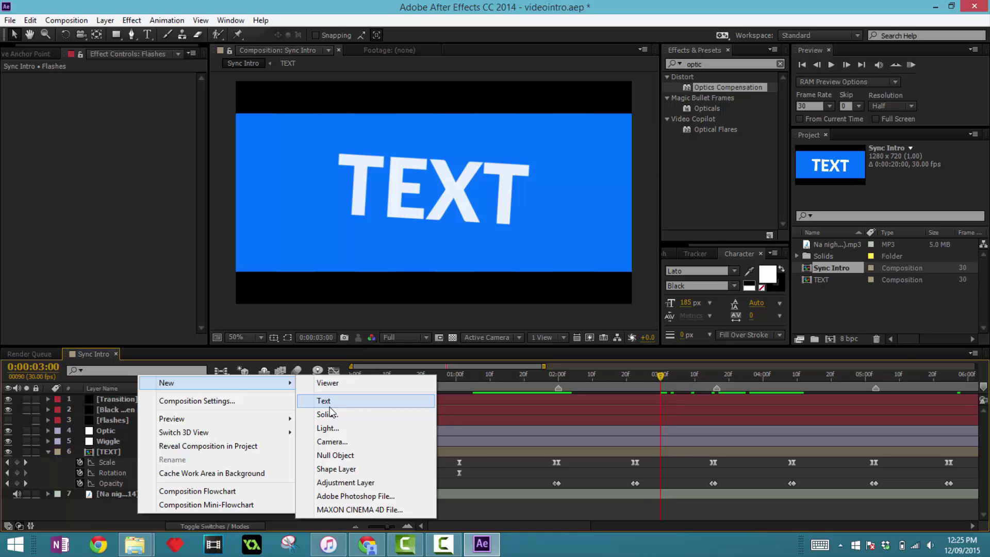
{"action": "left_click", "coordinate": [338, 482]}
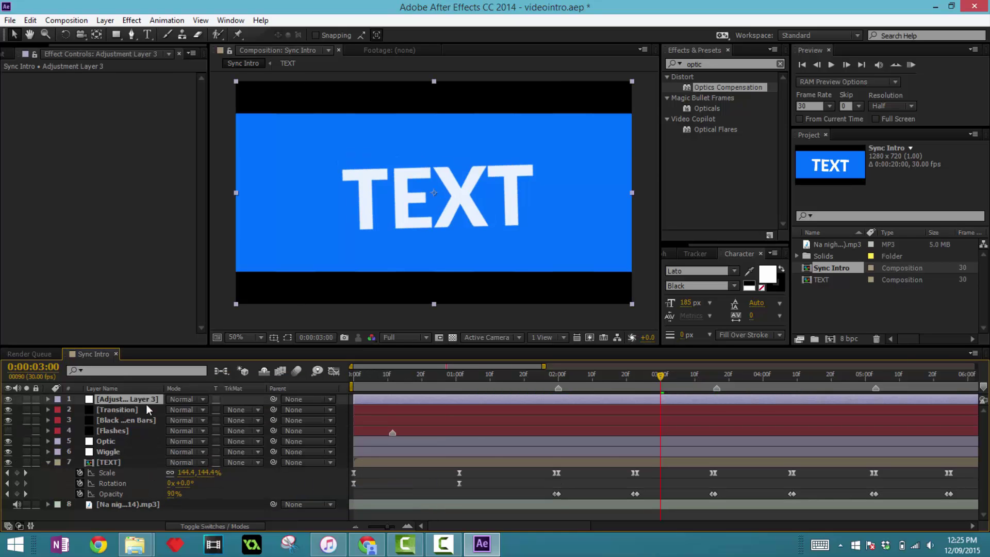
{"action": "left_click_drag", "start_coordinate": [126, 396], "coordinate": [125, 436]}
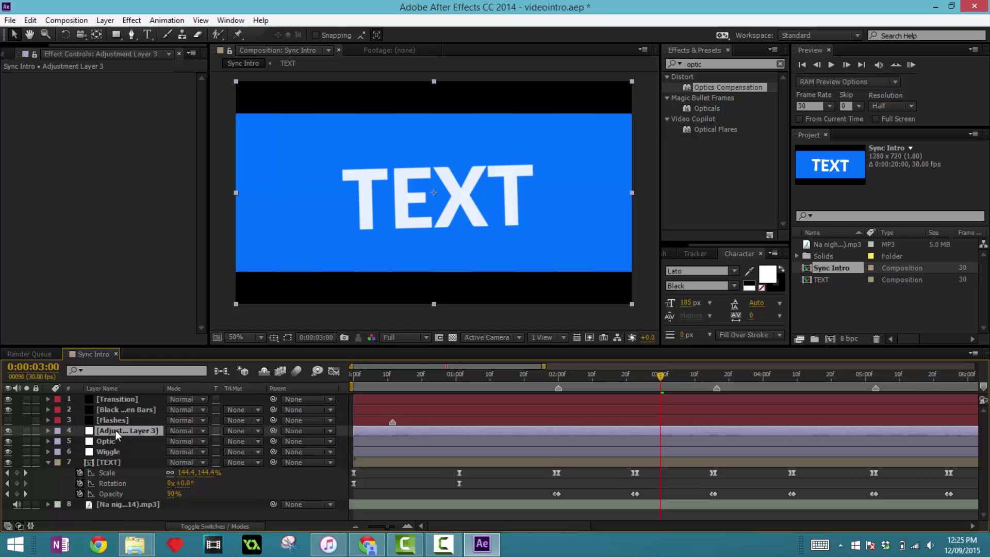
- Rename the new adjustment layer to Twitch
{"action": "key", "text": "Return"}
{"action": "type", "text": "Tiwtc"}
{"action": "key", "text": "BackSpace"}
{"action": "key", "text": "BackSpace"}
{"action": "key", "text": "BackSpace"}
{"action": "key", "text": "BackSpace"}
{"action": "type", "text": "witch"}
{"action": "key", "text": "Return"}
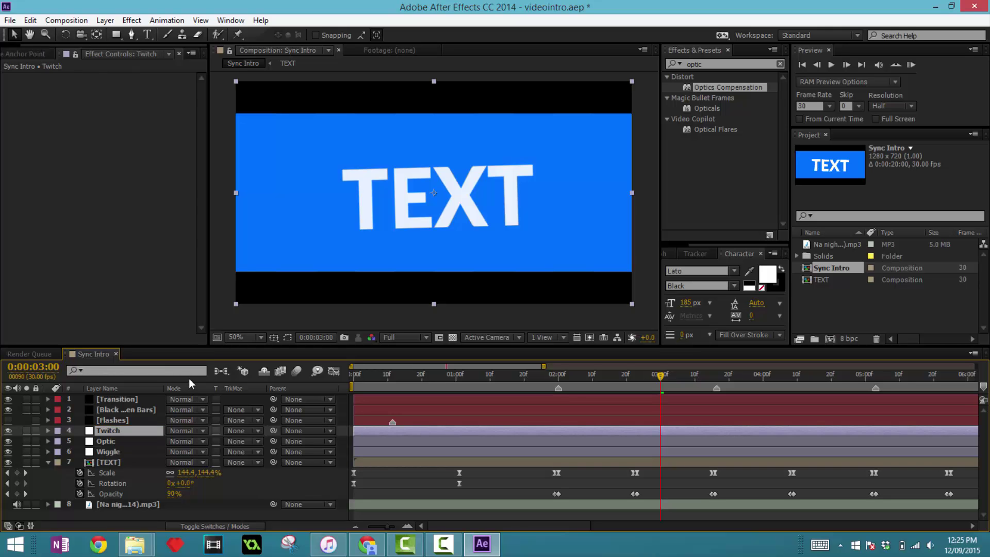
- Search the effects for "twitch" and apply the Video Copilot Twitch effect to the Twitch layer
{"action": "double_click", "coordinate": [712, 64]}
{"action": "type", "text": "tw"}
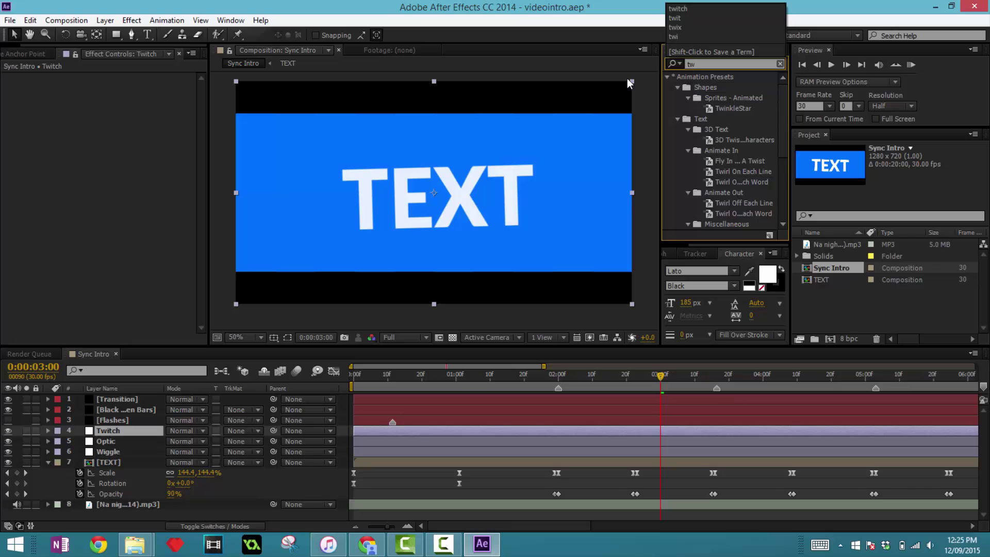
{"action": "type", "text": "itv"}
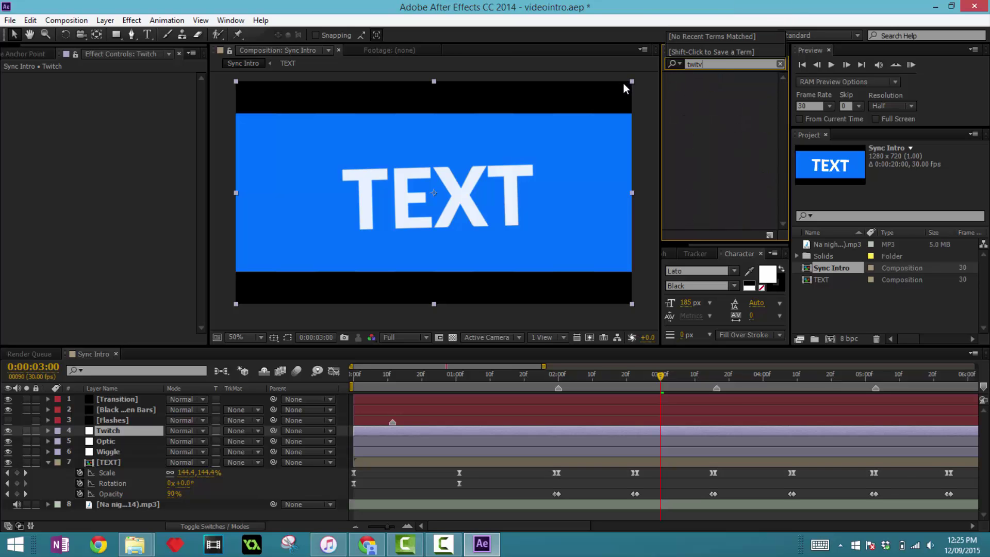
{"action": "key", "text": "BackSpace"}
{"action": "type", "text": "ch"}
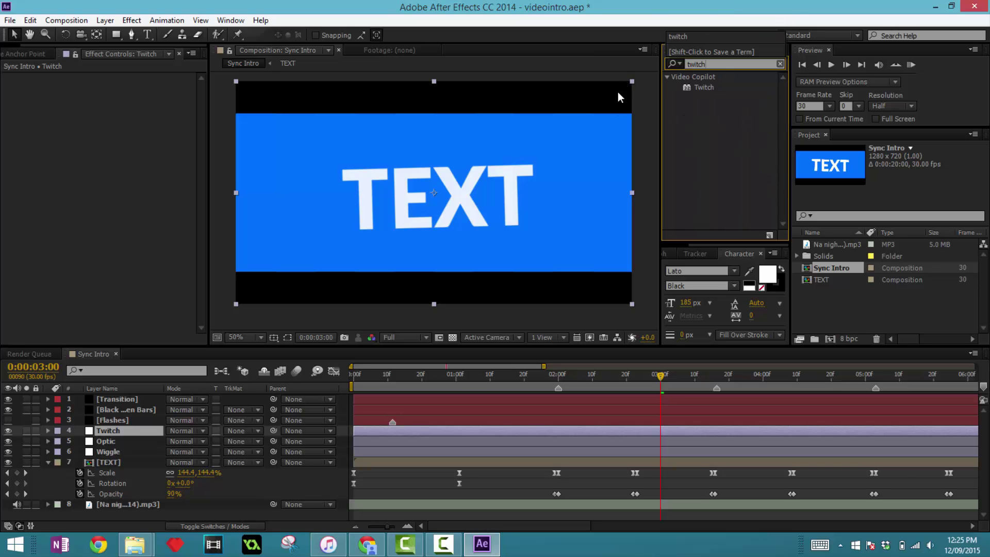
{"action": "left_click_drag", "start_coordinate": [695, 85], "coordinate": [126, 427]}
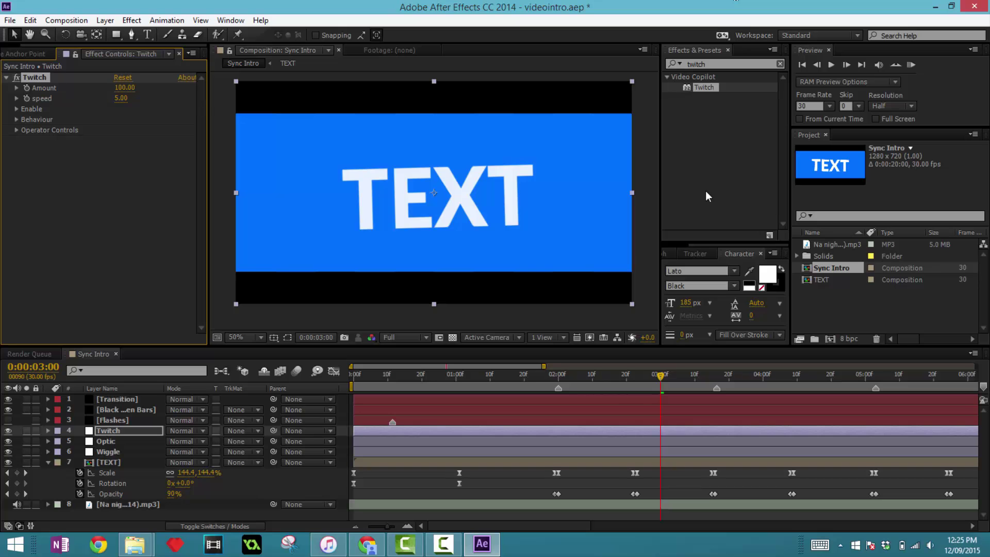
- Set the Twitch effect's speed to 20 and its Amount to 0, with the current time at 0:00:01:01
{"action": "left_click_drag", "start_coordinate": [663, 378], "coordinate": [463, 405]}
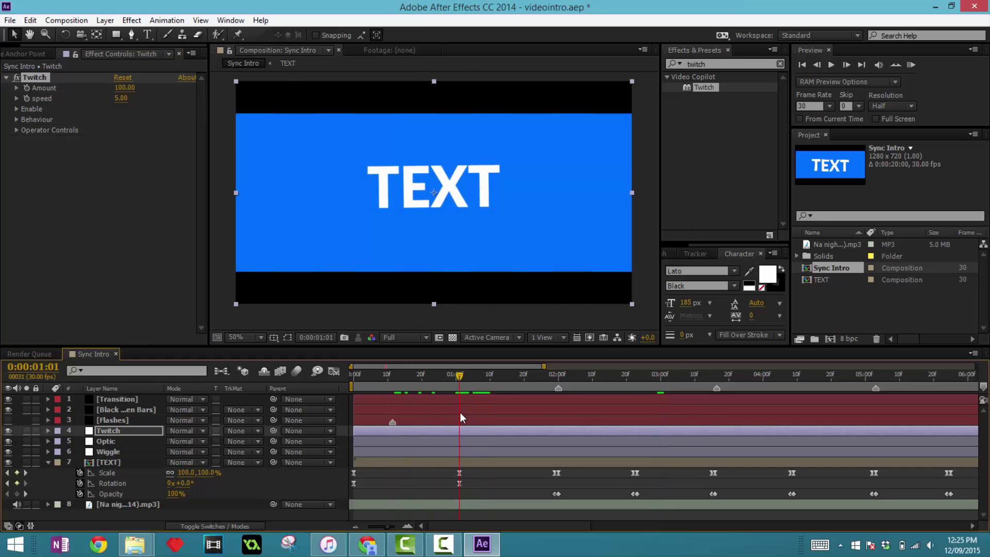
{"action": "left_click", "coordinate": [110, 432]}
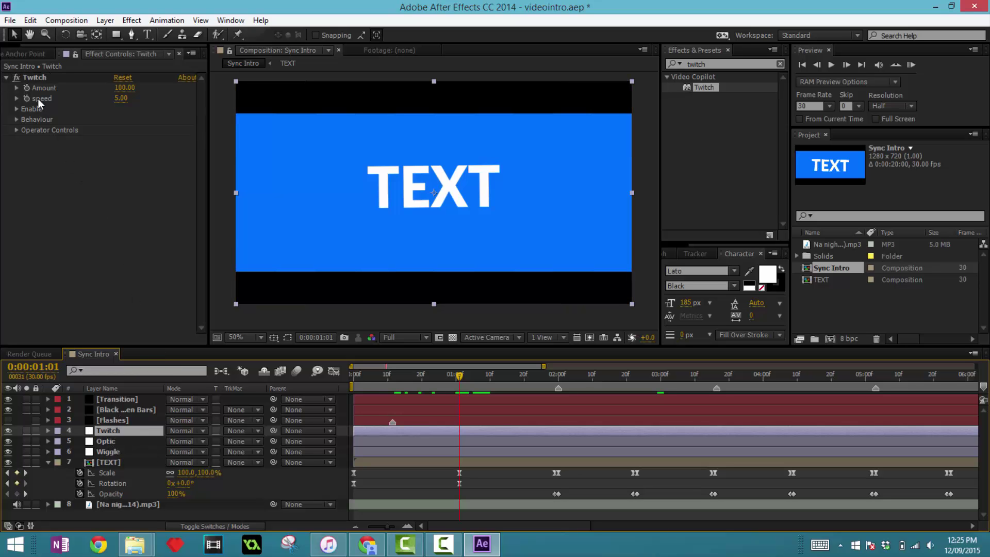
{"action": "left_click", "coordinate": [121, 98]}
{"action": "type", "text": "20"}
{"action": "key", "text": "Return"}
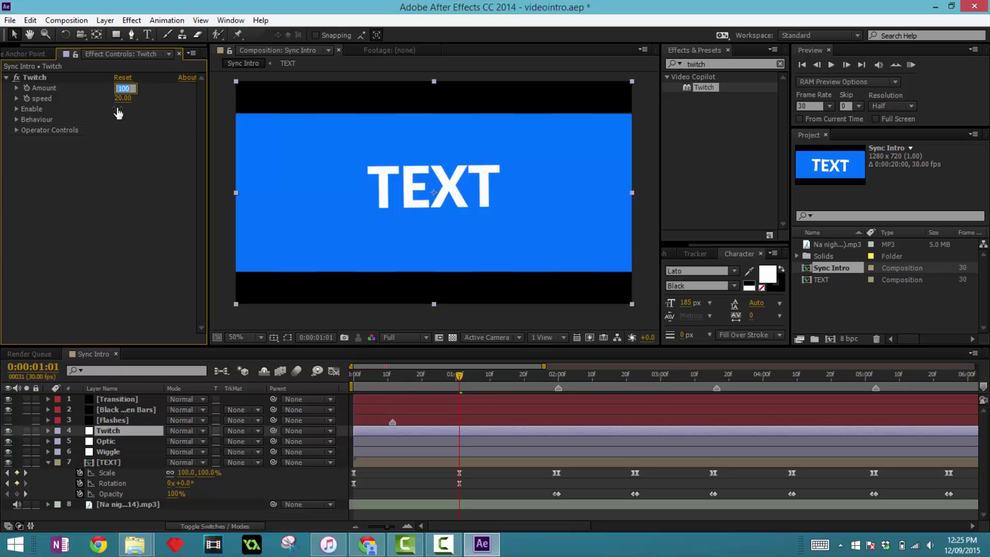
{"action": "left_click", "coordinate": [129, 88]}
{"action": "type", "text": "0"}
{"action": "key", "text": "Return"}
- Copy all Opacity keyframes of the TEXT layer and paste them onto the Twitch effect's Amount, starting at 0:00:01:29
{"action": "left_click", "coordinate": [107, 462]}
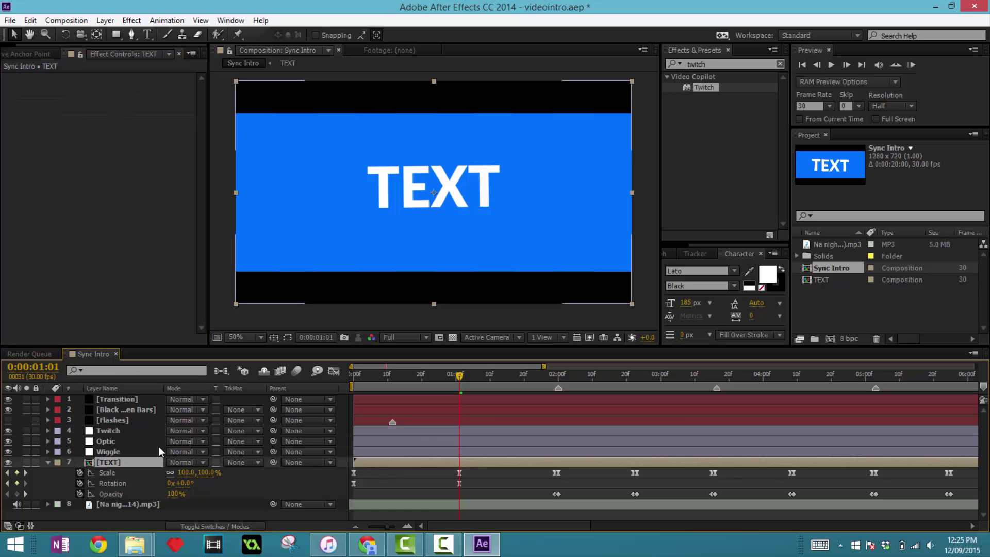
{"action": "left_click_drag", "start_coordinate": [533, 492], "coordinate": [961, 491]}
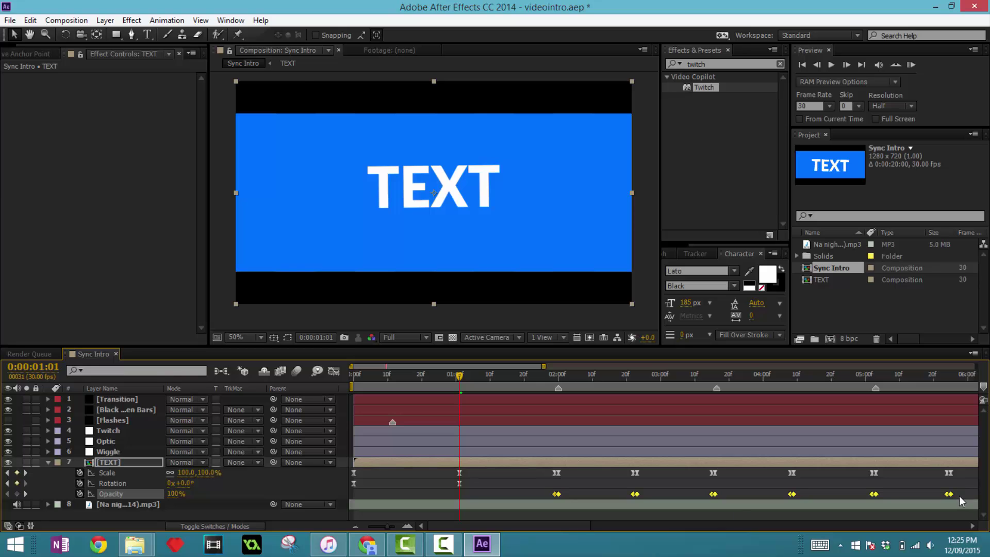
{"action": "left_click", "coordinate": [122, 433]}
{"action": "left_click_drag", "start_coordinate": [463, 376], "coordinate": [558, 379]}
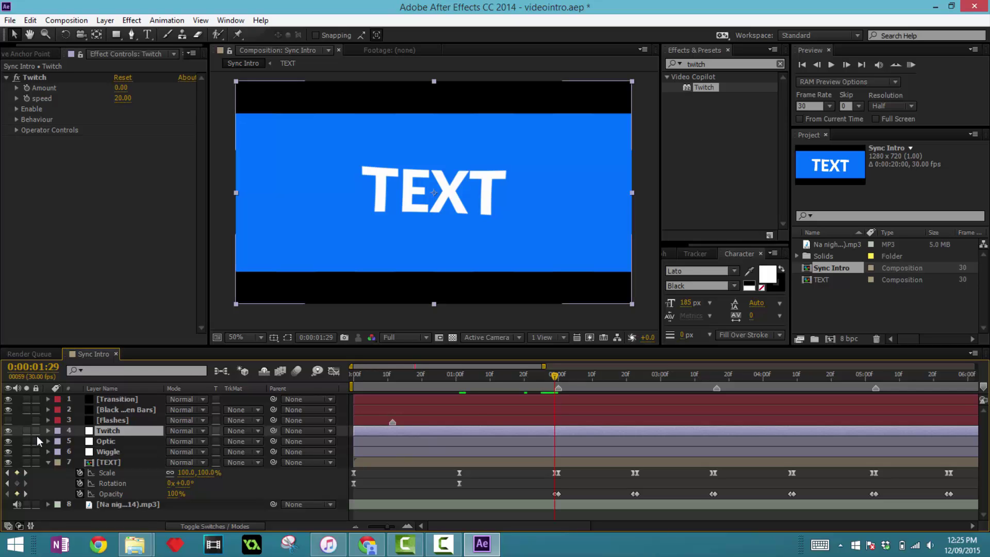
{"action": "left_click", "coordinate": [26, 87]}
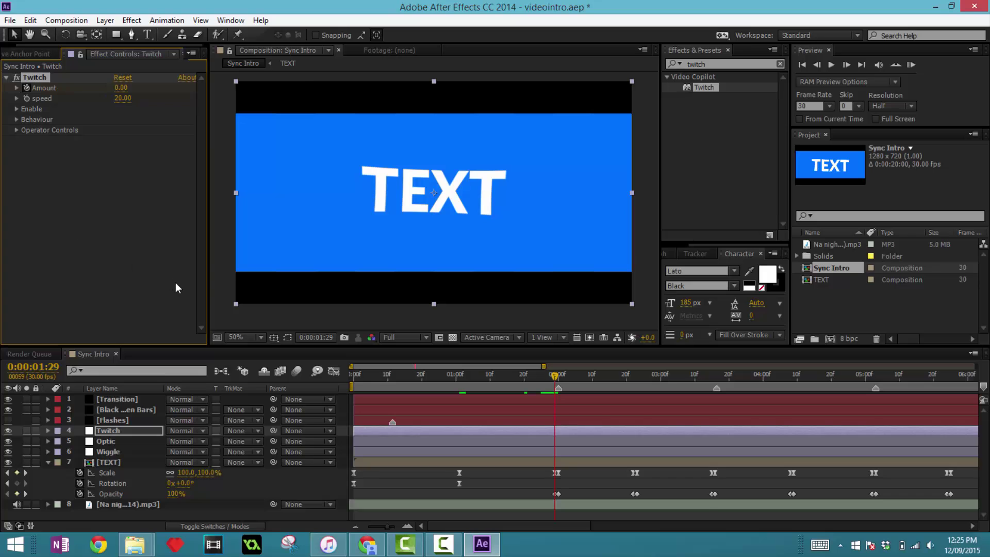
{"action": "key", "text": "ctrl+v"}
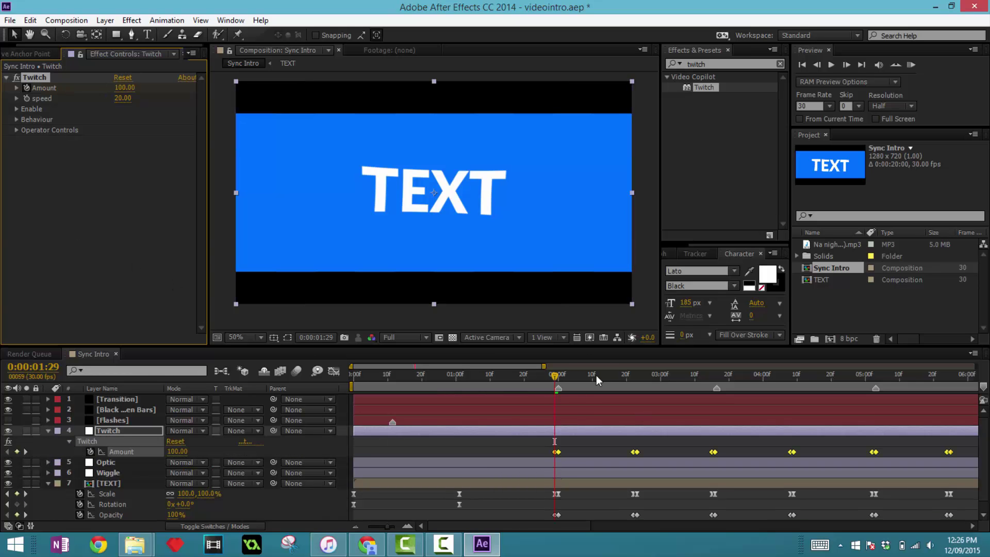
- Set the Twitch Amount keyframe at 0:00:02:00 to 9
{"action": "mouse_move", "coordinate": [553, 378]}
{"action": "left_mouse_down"}
{"action": "mouse_move", "coordinate": [686, 375]}
{"action": "mouse_move", "coordinate": [559, 394]}
{"action": "left_mouse_up"}
{"action": "left_click", "coordinate": [378, 526]}
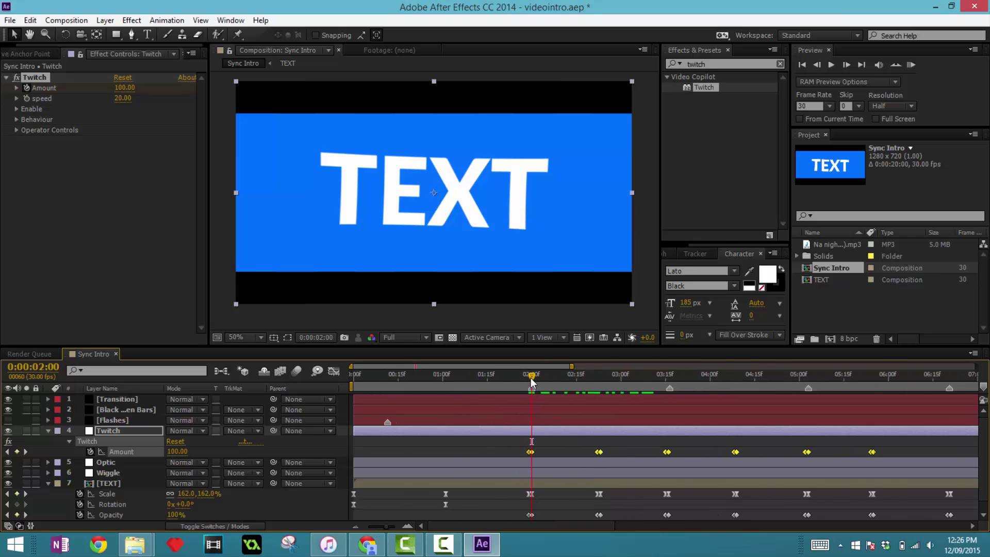
{"action": "left_click_drag", "start_coordinate": [532, 381], "coordinate": [528, 382]}
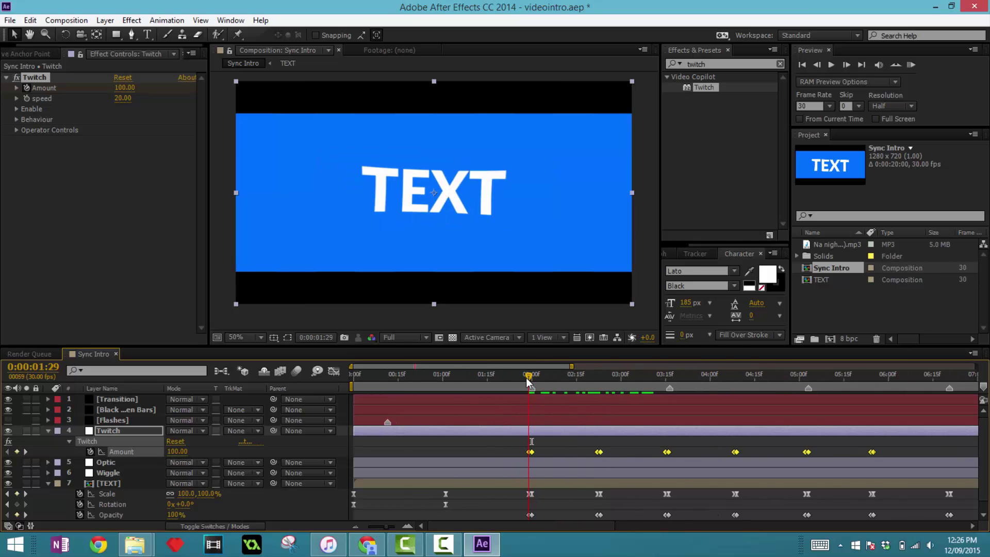
{"action": "key", "text": "Page_Up"}
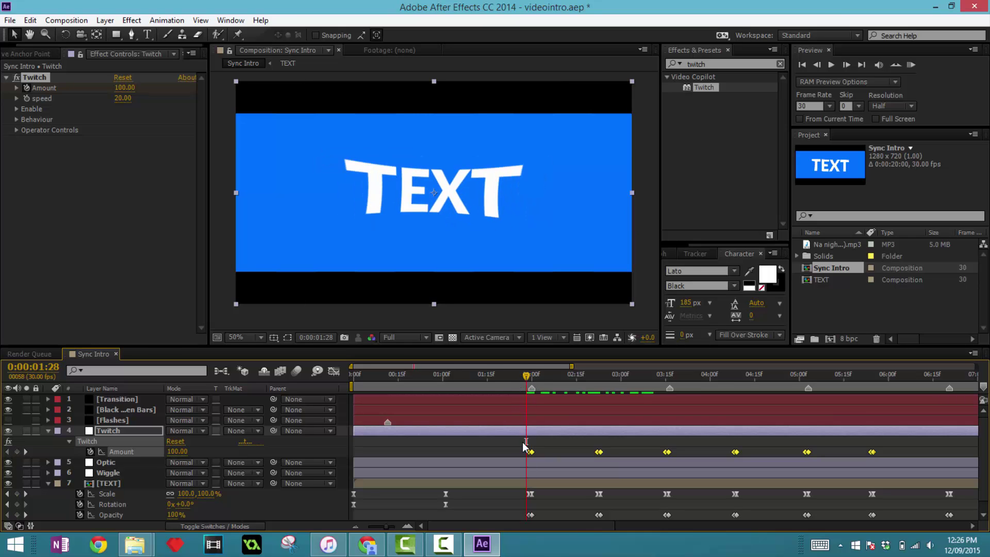
{"action": "key", "text": "F2"}
{"action": "left_click_drag", "start_coordinate": [526, 379], "coordinate": [531, 380]}
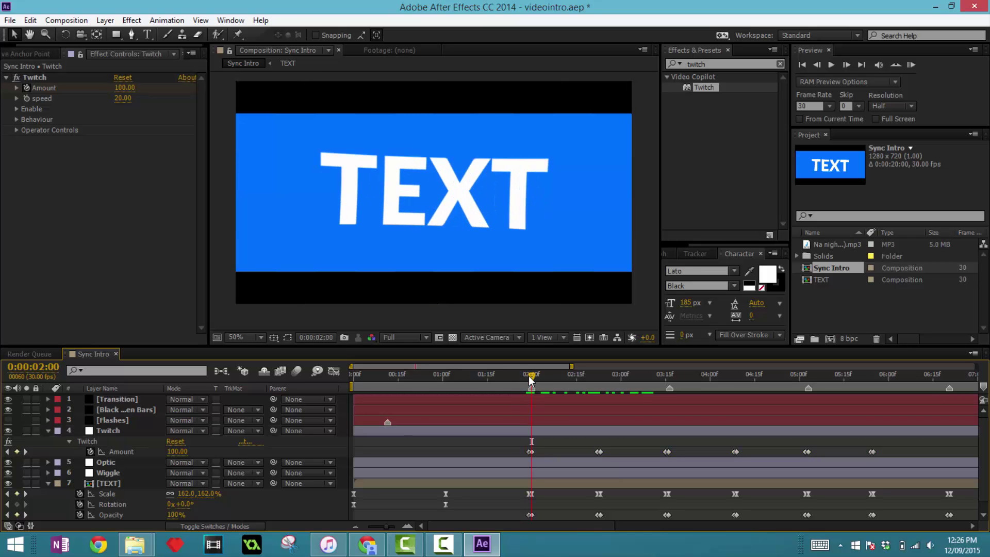
{"action": "left_click", "coordinate": [530, 451]}
{"action": "left_click", "coordinate": [121, 88]}
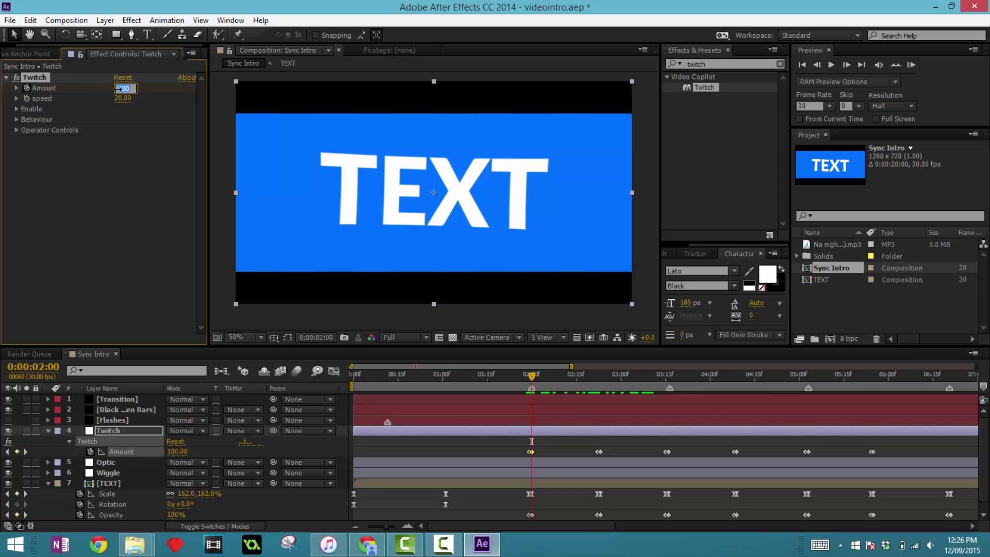
{"action": "type", "text": "9"}
{"action": "key", "text": "Return"}
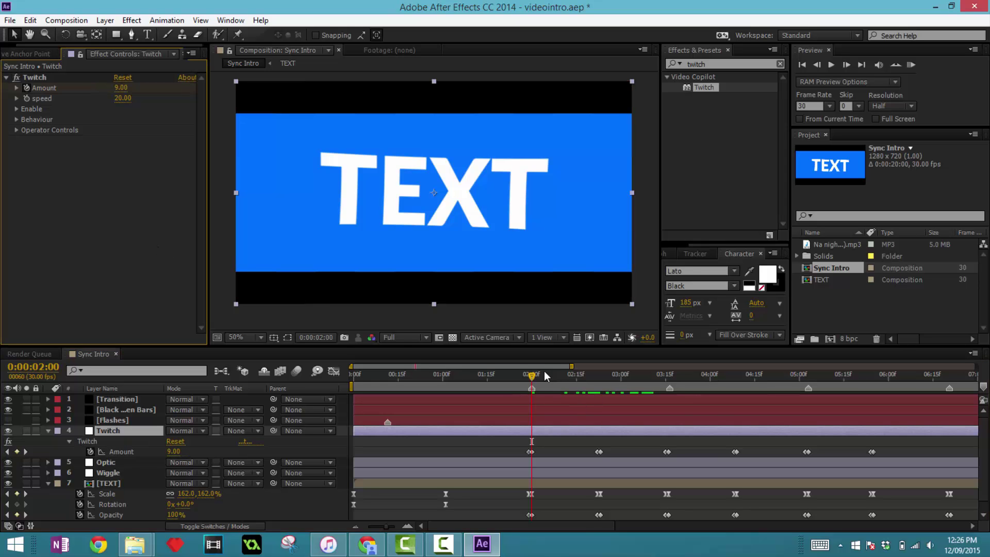
- Set the Twitch Amount keyframe at 0:00:01:29 to 0, and return to 0:00:02:00 with the keyframes deselected
{"action": "left_click_drag", "start_coordinate": [531, 378], "coordinate": [528, 379]}
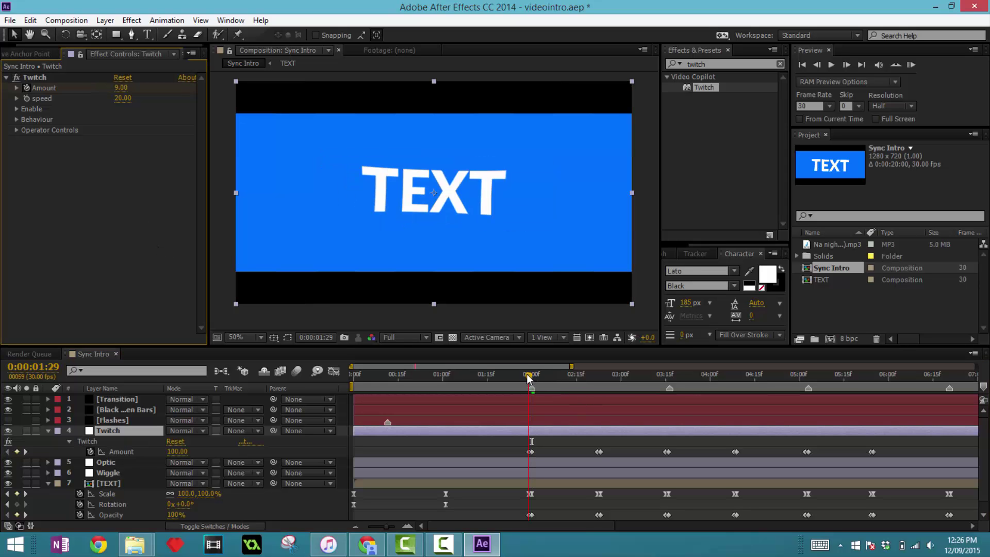
{"action": "left_click", "coordinate": [124, 88]}
{"action": "type", "text": "0"}
{"action": "key", "text": "Return"}
{"action": "left_click_drag", "start_coordinate": [530, 377], "coordinate": [528, 378]}
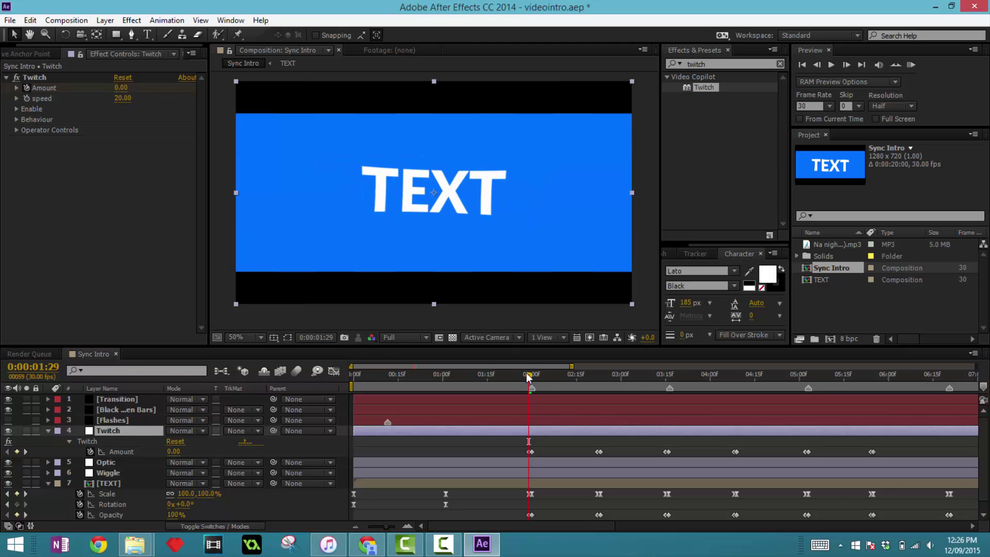
{"action": "left_click", "coordinate": [527, 453]}
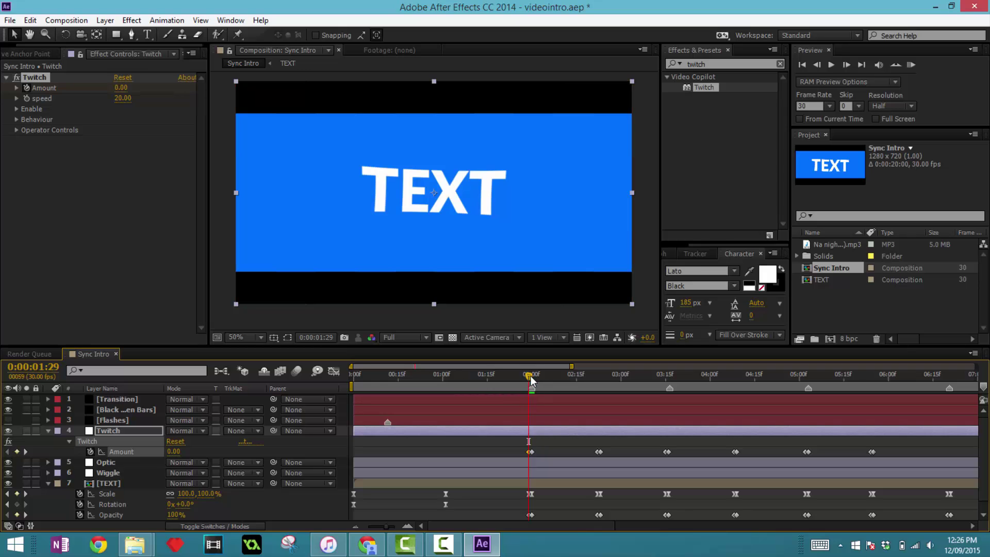
{"action": "key", "text": "Page_Down"}
{"action": "left_click", "coordinate": [540, 453]}
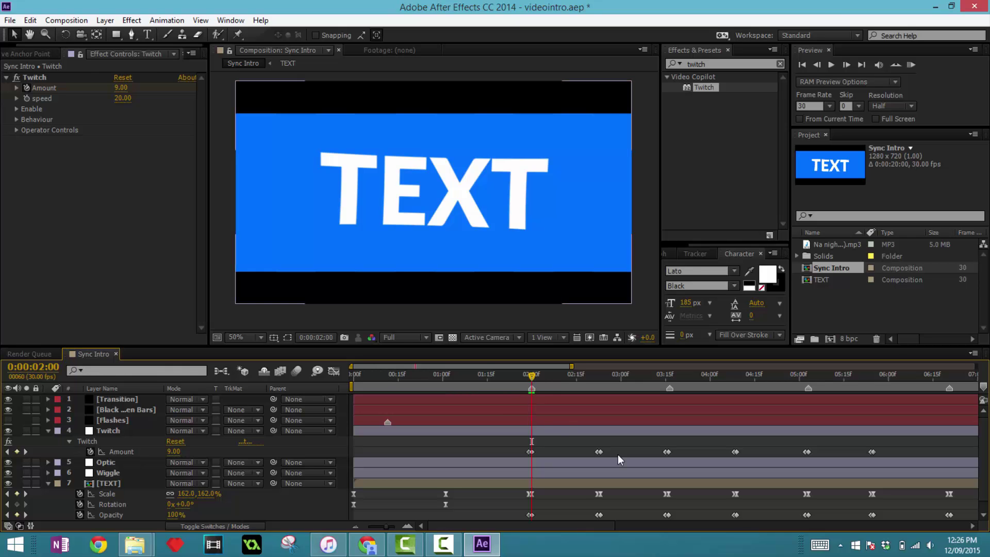
- At 0:00:02:08, select the first Amount keyframe of each following pair and try to set them all to 0
{"action": "left_click", "coordinate": [555, 381]}
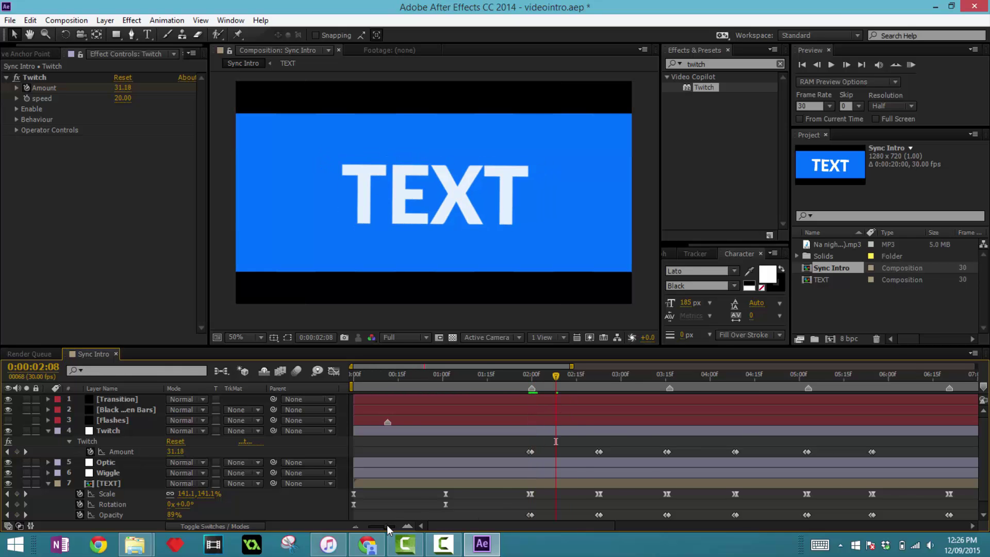
{"action": "left_click_drag", "start_coordinate": [387, 525], "coordinate": [395, 524]}
{"action": "mouse_move", "coordinate": [507, 524]}
{"action": "left_mouse_down"}
{"action": "mouse_move", "coordinate": [562, 519]}
{"action": "mouse_move", "coordinate": [523, 525]}
{"action": "left_mouse_up"}
{"action": "left_click", "coordinate": [497, 452]}
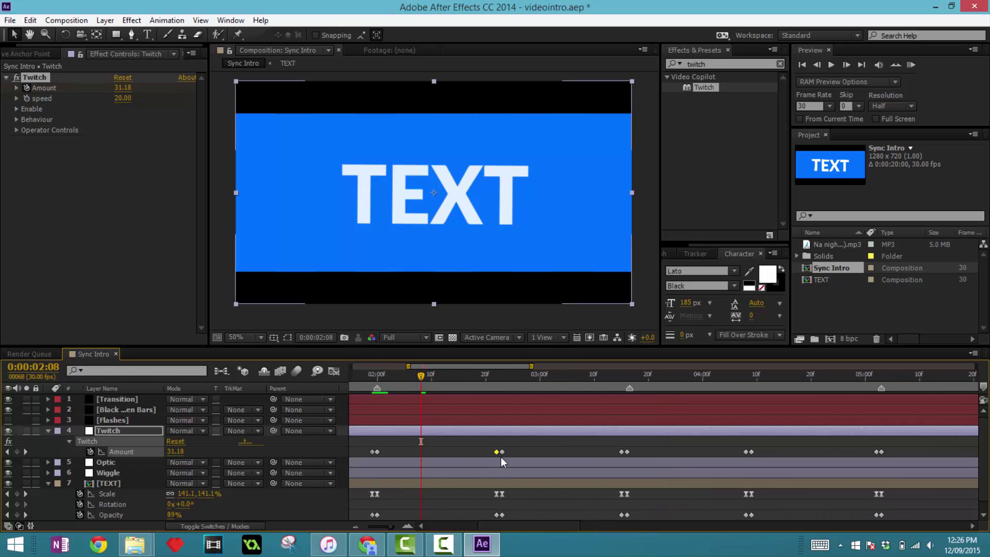
{"action": "left_click", "coordinate": [620, 451], "text": "shift"}
{"action": "left_click", "coordinate": [876, 451], "text": "shift"}
{"action": "left_click_drag", "start_coordinate": [539, 525], "coordinate": [577, 521]}
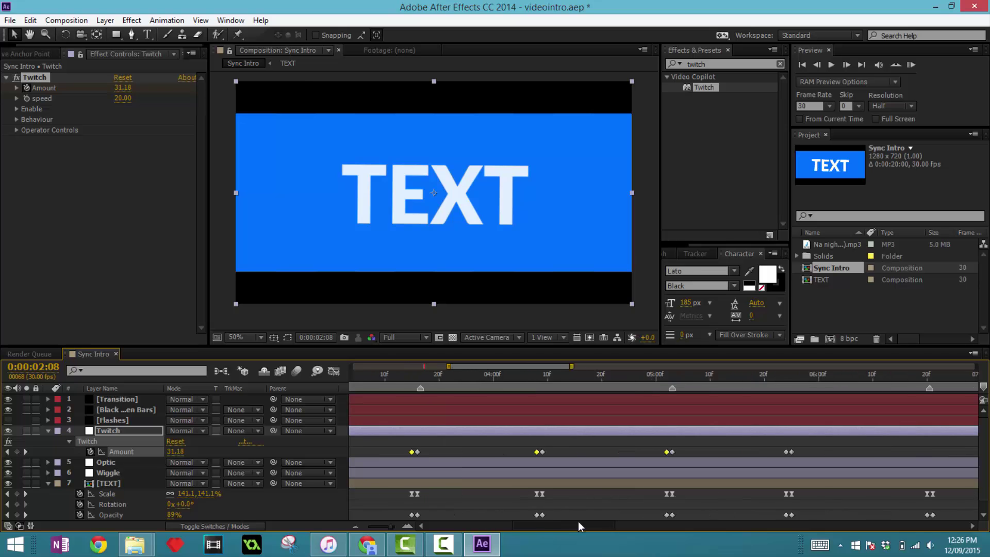
{"action": "left_click", "coordinate": [766, 451], "text": "shift"}
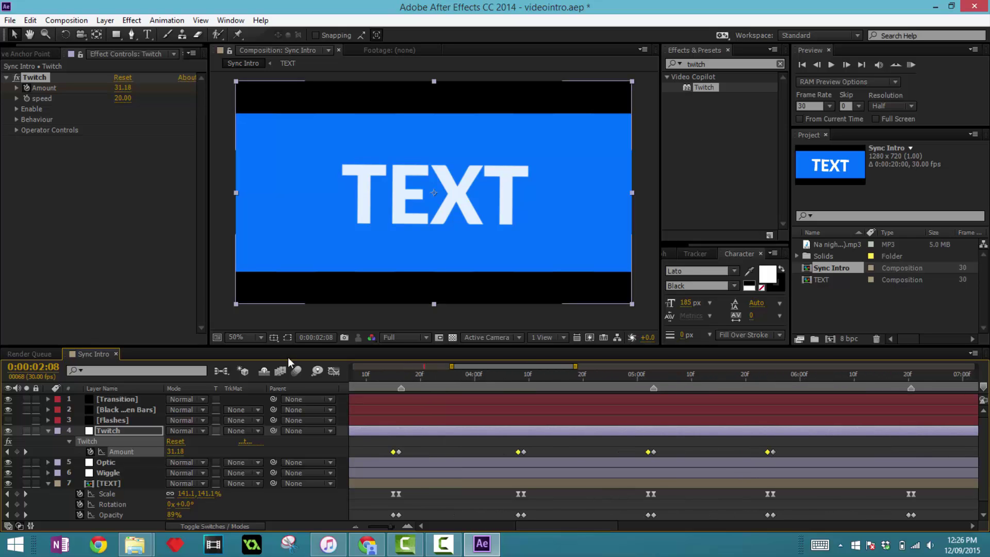
{"action": "left_click_drag", "start_coordinate": [122, 93], "coordinate": [103, 93]}
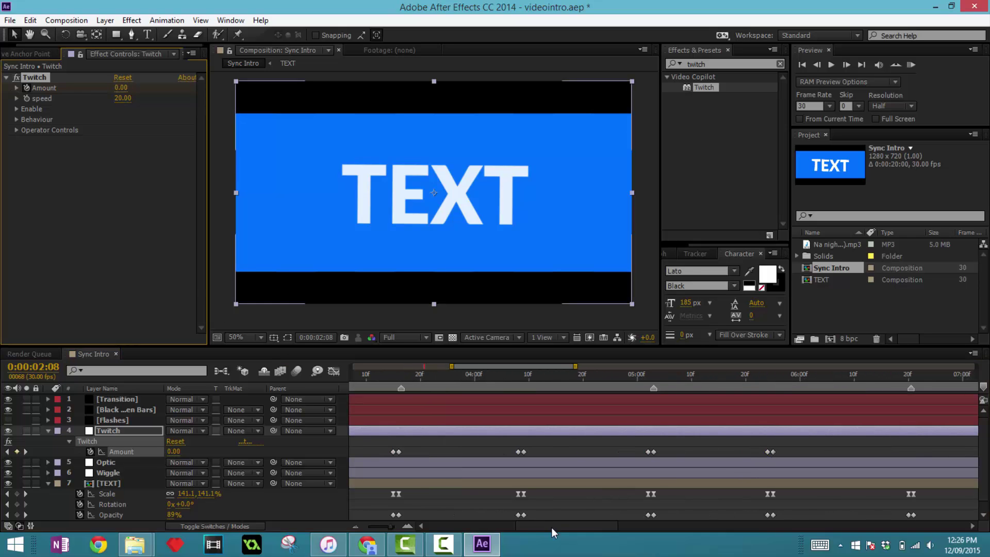
{"action": "left_click_drag", "start_coordinate": [525, 528], "coordinate": [485, 527]}
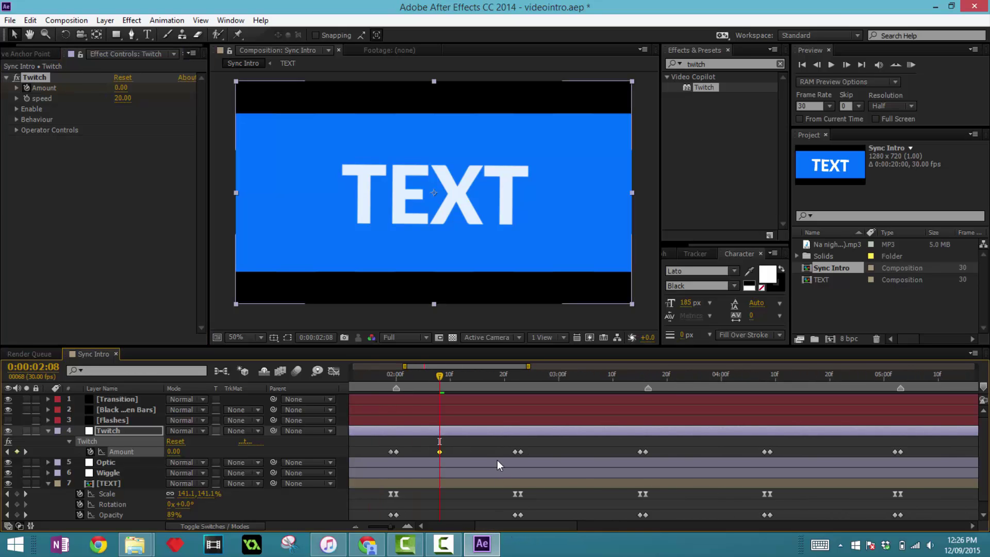
- Undo the mistaken Amount change at 0:00:02:08, and set the first Amount keyframe of each following pair to 0 at 0:00:02:22
{"action": "key", "text": "ctrl+z"}
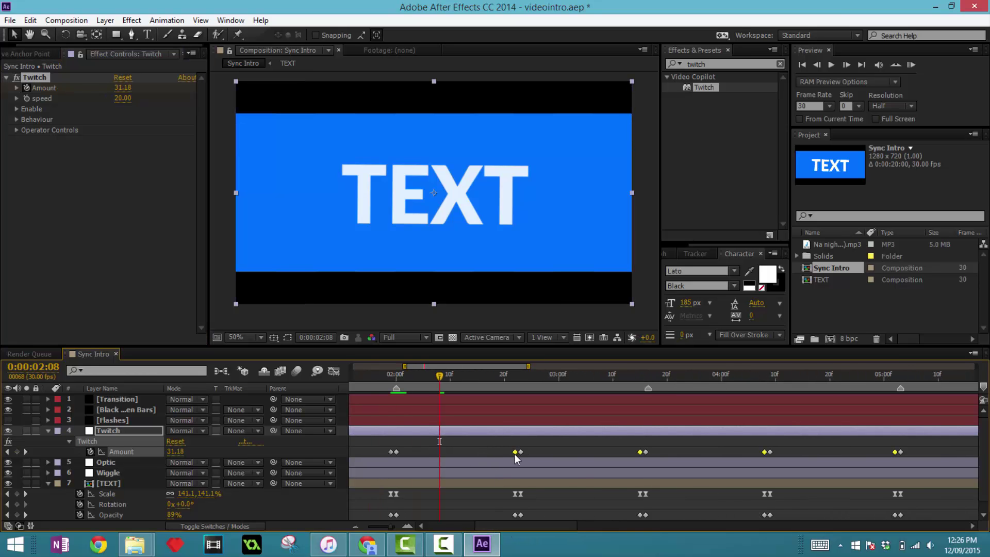
{"action": "left_click", "coordinate": [511, 378]}
{"action": "left_click", "coordinate": [514, 380]}
{"action": "left_click", "coordinate": [122, 87]}
{"action": "type", "text": "0"}
{"action": "key", "text": "Return"}
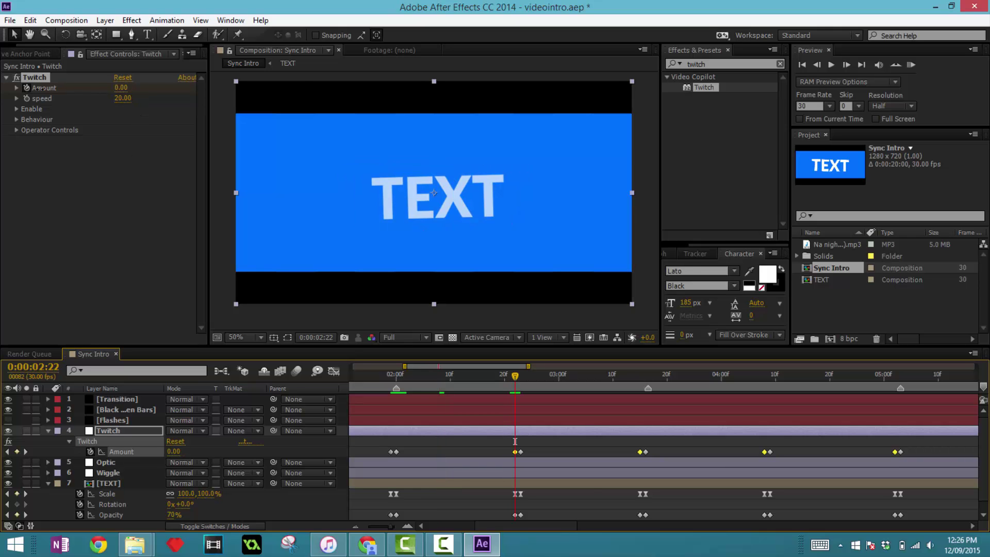
- At 0:00:02:23, select the second Amount keyframe of each following pair and set them all to 9
{"action": "left_click", "coordinate": [521, 376]}
{"action": "left_click", "coordinate": [549, 447]}
{"action": "left_click", "coordinate": [521, 452]}
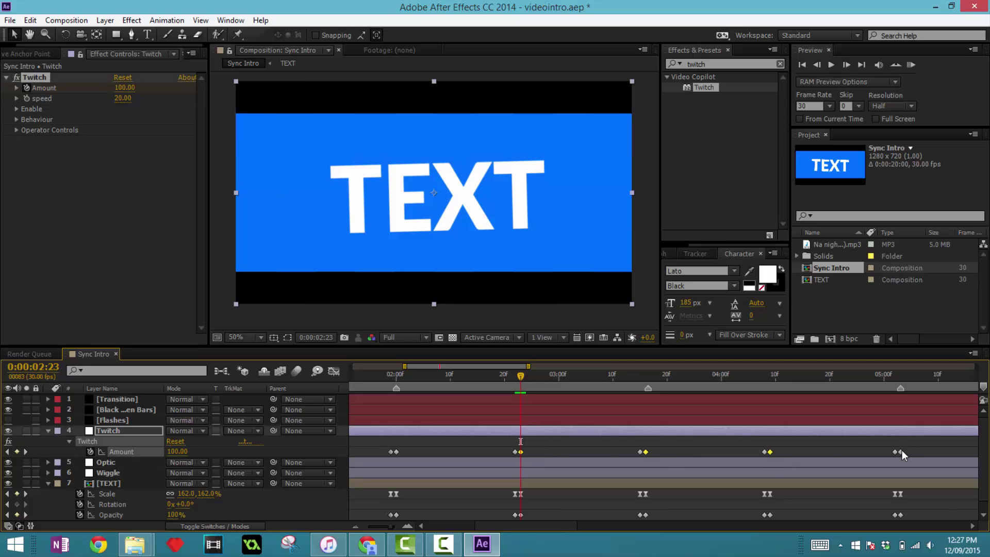
{"action": "left_click_drag", "start_coordinate": [524, 526], "coordinate": [563, 525]}
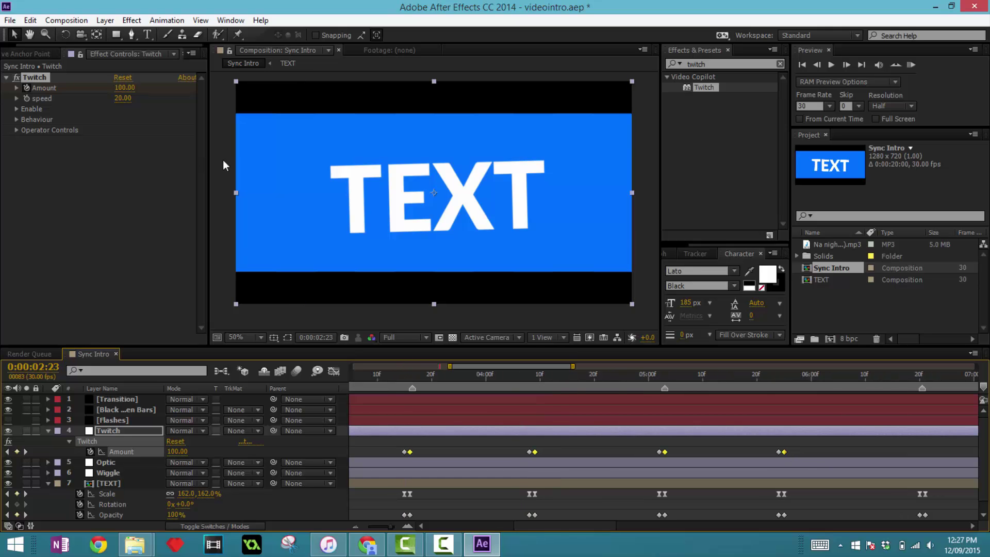
{"action": "left_click_drag", "start_coordinate": [551, 522], "coordinate": [516, 523]}
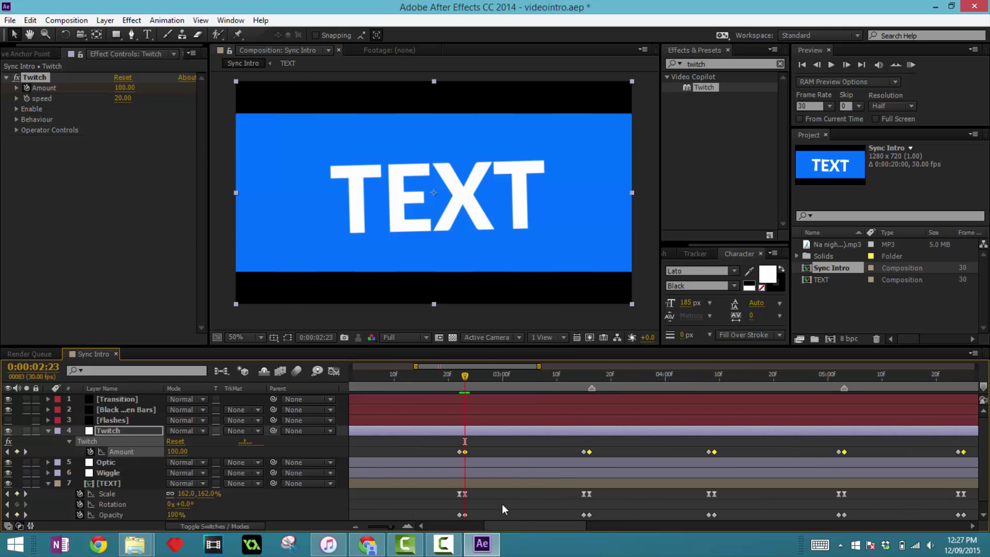
{"action": "left_click", "coordinate": [124, 89]}
{"action": "type", "text": "9"}
{"action": "key", "text": "Return"}
- Scrub ahead to 0:00:04:13 and enable Blur and Slide for the Twitch effect
{"action": "left_click_drag", "start_coordinate": [387, 521], "coordinate": [380, 522]}
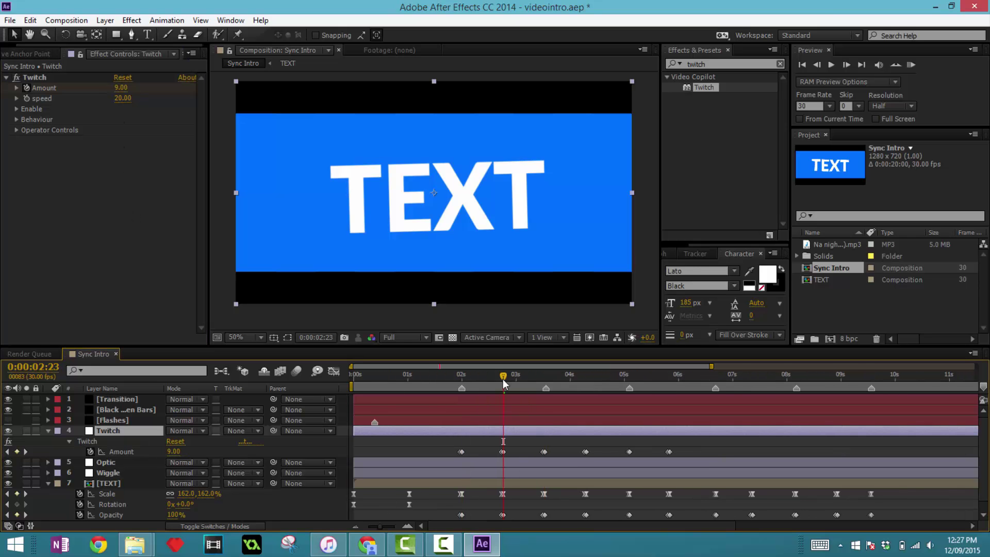
{"action": "left_click_drag", "start_coordinate": [506, 375], "coordinate": [590, 390]}
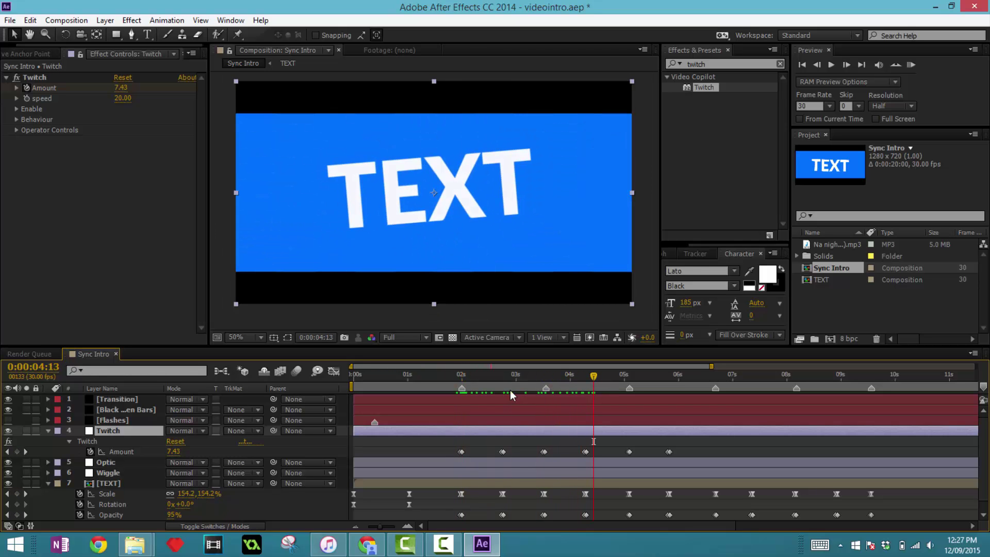
{"action": "left_click", "coordinate": [16, 109]}
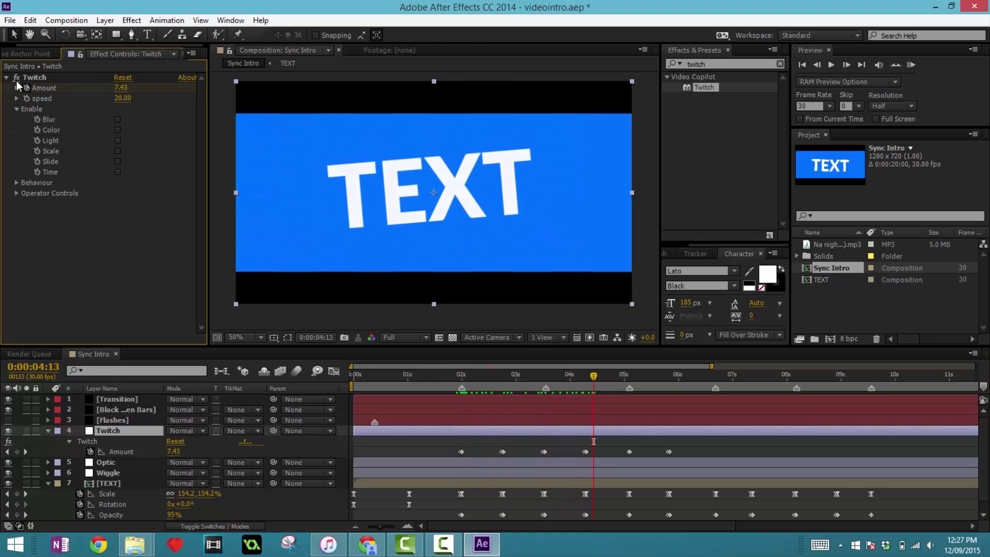
{"action": "left_click", "coordinate": [118, 119]}
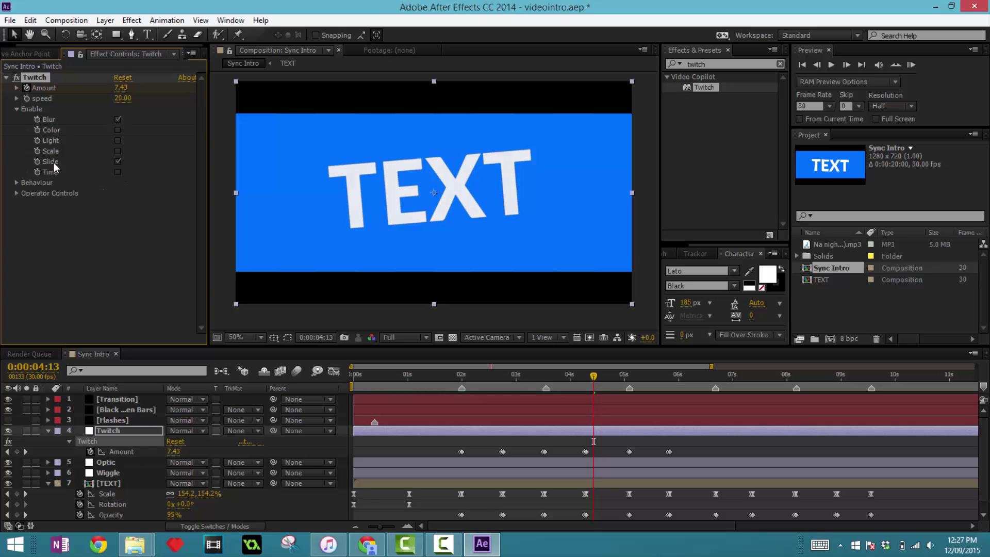
- Play a RAM preview of the composition to check the Twitch blur and slide, and stop it
{"action": "left_click", "coordinate": [911, 64]}
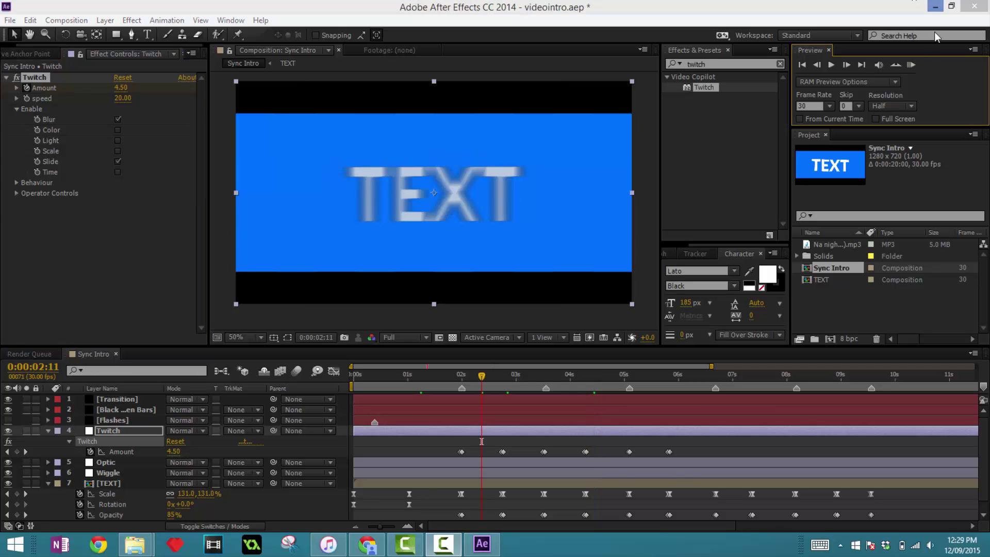
{"action": "left_click", "coordinate": [910, 65]}
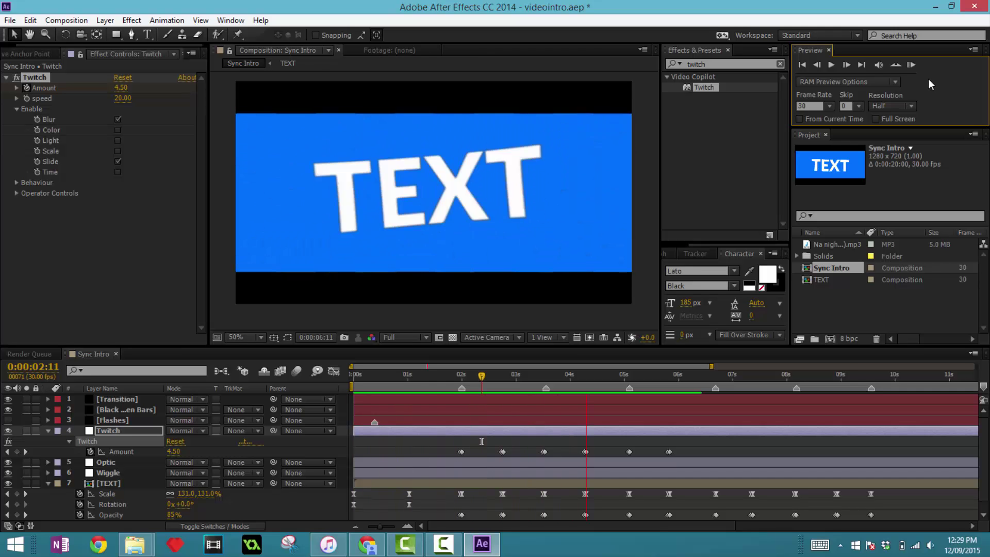
{"action": "key", "text": "space"}
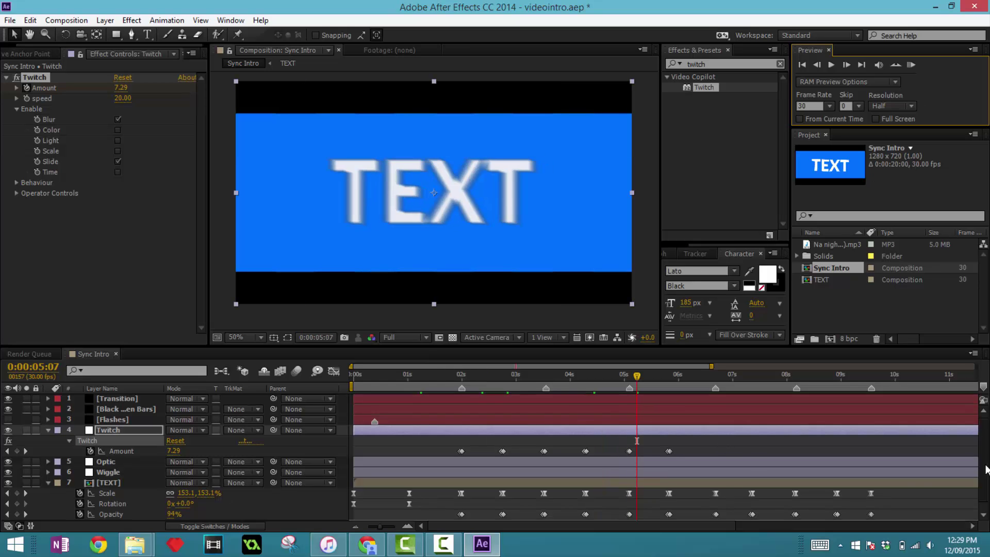
- Copy the last five pairs of Opacity keyframes on the TEXT layer and paste them onto the Twitch Amount at 0:00:06:21
{"action": "scroll", "coordinate": [669, 505], "scroll_direction": "down", "scroll_amount": 1}
{"action": "left_click_drag", "start_coordinate": [655, 497], "coordinate": [928, 510]}
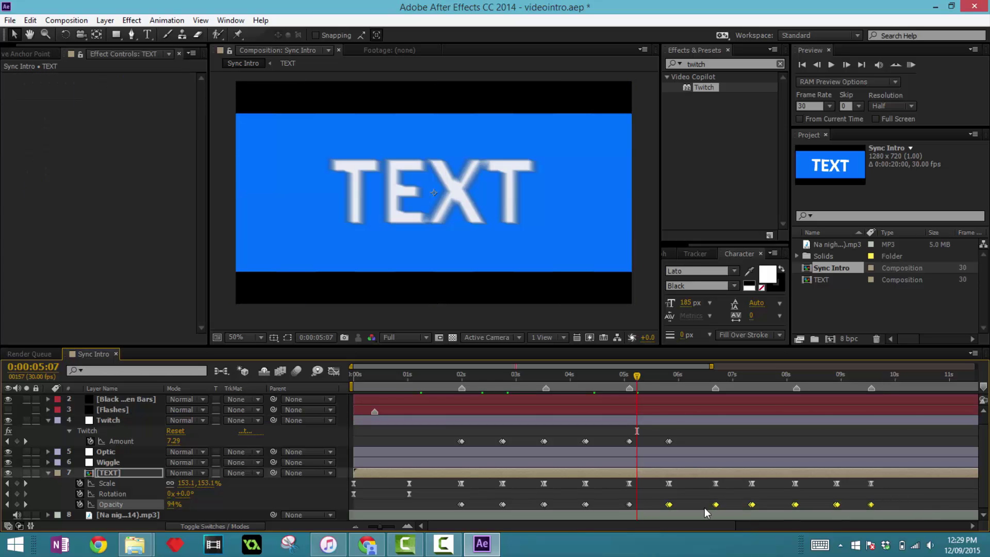
{"action": "left_click_drag", "start_coordinate": [694, 502], "coordinate": [904, 509]}
{"action": "left_click_drag", "start_coordinate": [683, 382], "coordinate": [713, 384]}
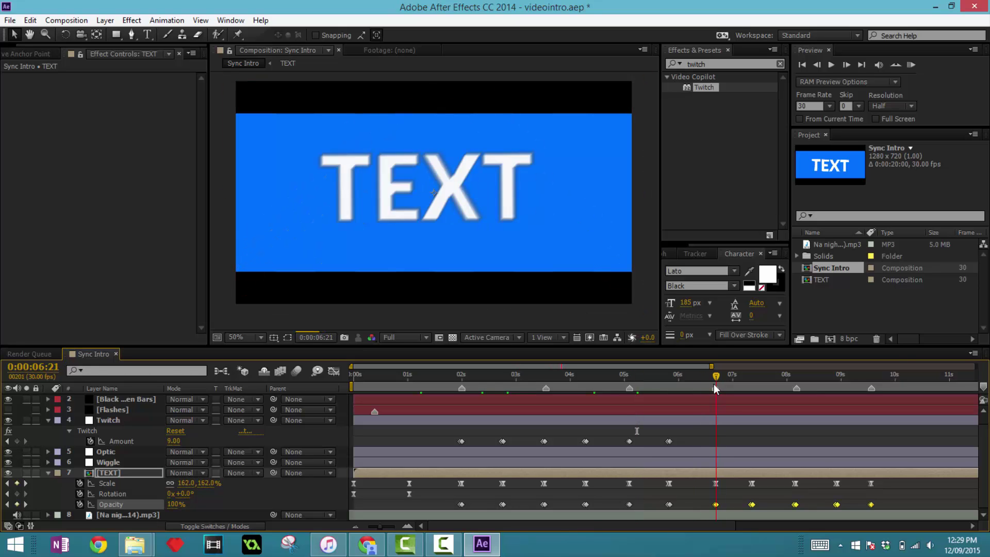
{"action": "left_click", "coordinate": [716, 437]}
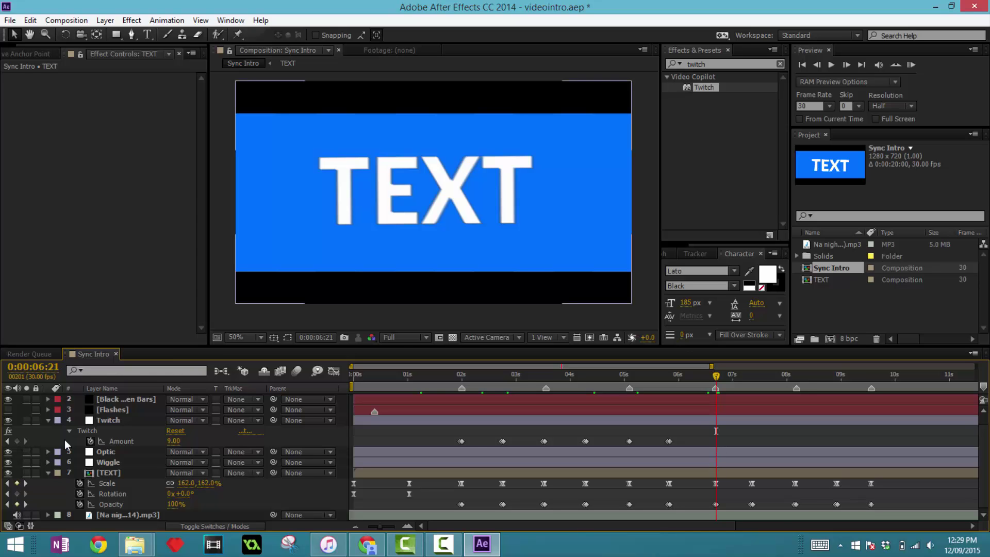
{"action": "left_click_drag", "start_coordinate": [705, 512], "coordinate": [922, 503]}
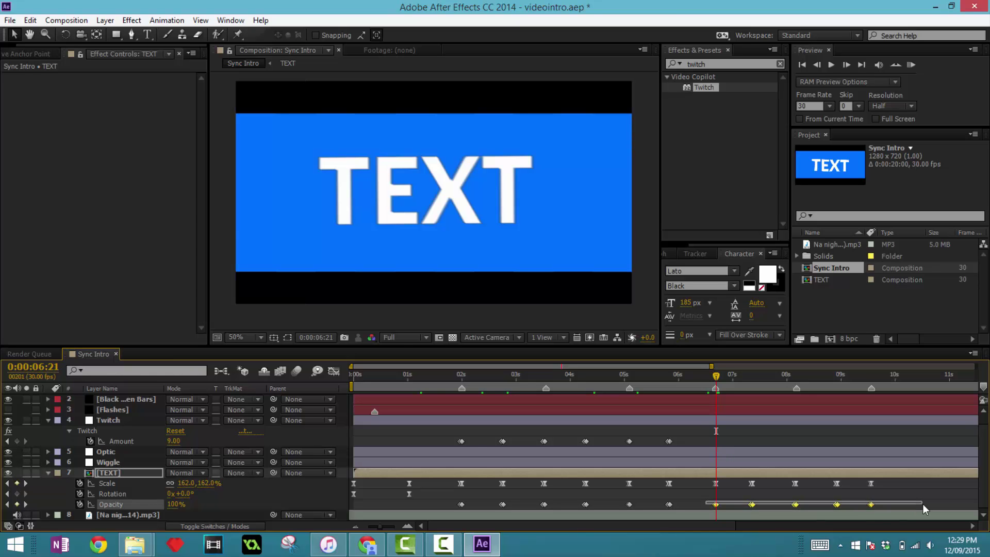
{"action": "left_click", "coordinate": [139, 420]}
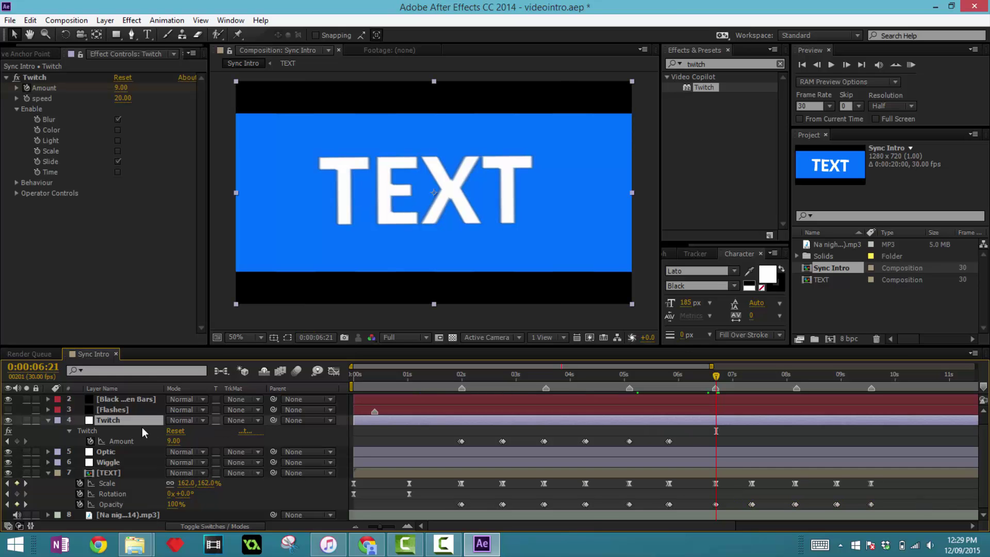
{"action": "left_click", "coordinate": [115, 441]}
{"action": "key", "text": "ctrl+v"}
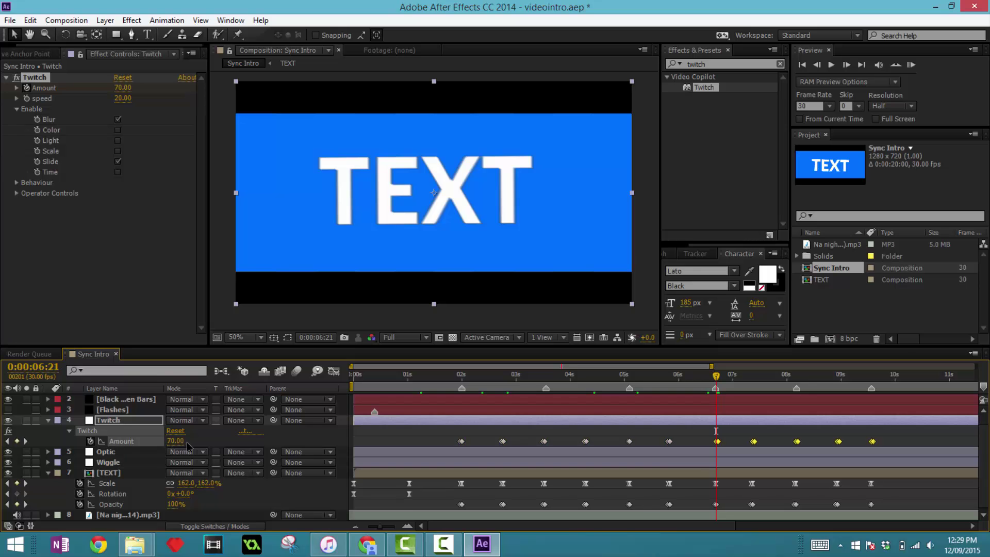
- Shift the pasted Amount keyframes one frame earlier to start at 0:00:06:20, deselect them, and go to that frame
{"action": "left_click_drag", "start_coordinate": [383, 523], "coordinate": [392, 525]}
{"action": "left_click_drag", "start_coordinate": [665, 443], "coordinate": [658, 443]}
{"action": "key", "text": "F2"}
{"action": "left_click", "coordinate": [659, 379]}
{"action": "left_click_drag", "start_coordinate": [592, 523], "coordinate": [623, 528]}
{"action": "left_click_drag", "start_coordinate": [392, 525], "coordinate": [385, 527]}
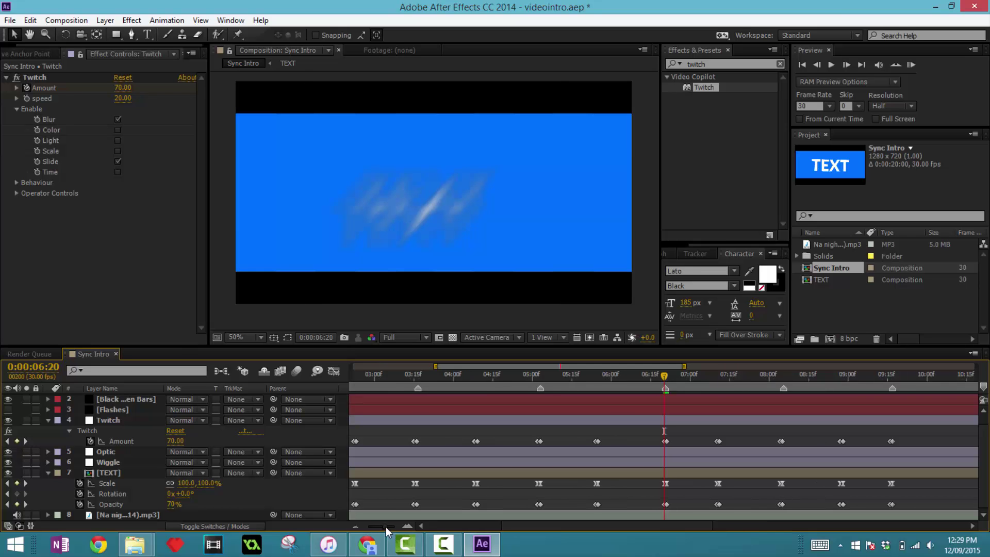
{"action": "left_click_drag", "start_coordinate": [614, 525], "coordinate": [659, 526]}
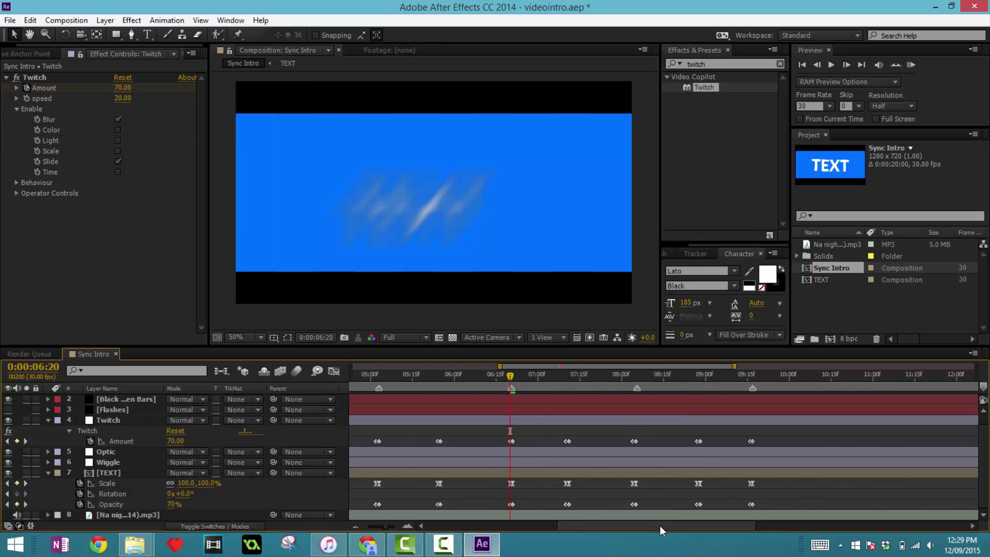
- Check the added Twitch Amount keyframes by moving to 0:00:06:21 and scrubbing on to 0:00:08:03
{"action": "left_click", "coordinate": [510, 439]}
{"action": "key", "text": "Page_Down"}
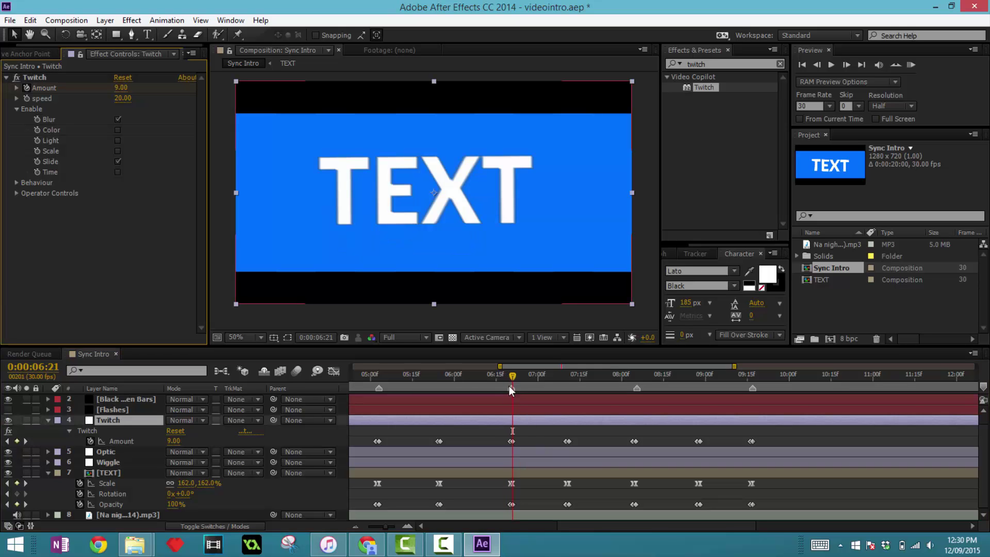
{"action": "left_click_drag", "start_coordinate": [513, 376], "coordinate": [630, 383]}
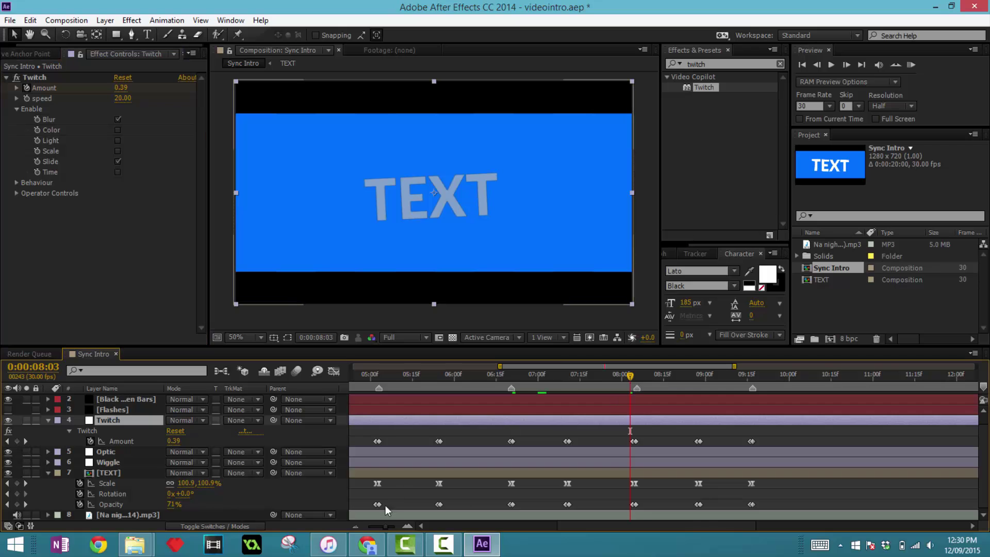
- Show the full 20-second timeline and RAM preview the beat-synced effects, stopping at 0:00:05:03
{"action": "left_click_drag", "start_coordinate": [384, 526], "coordinate": [368, 525]}
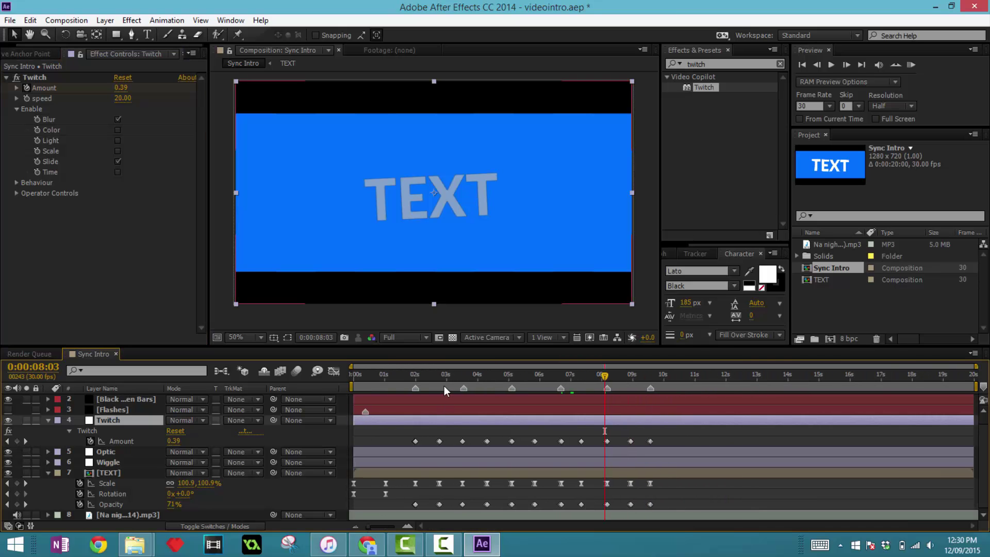
{"action": "left_click_drag", "start_coordinate": [444, 376], "coordinate": [403, 372]}
{"action": "left_click", "coordinate": [910, 63]}
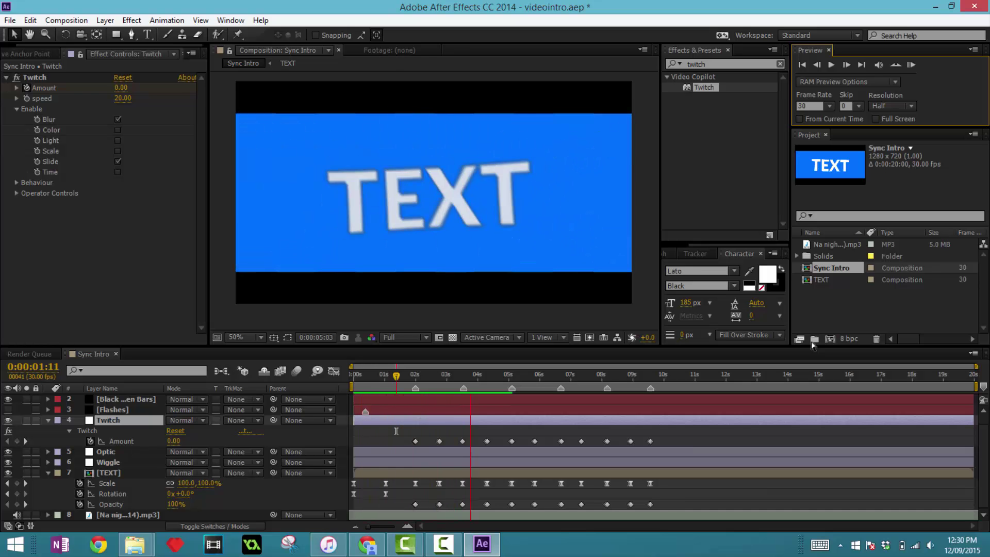
{"action": "key", "text": "space"}
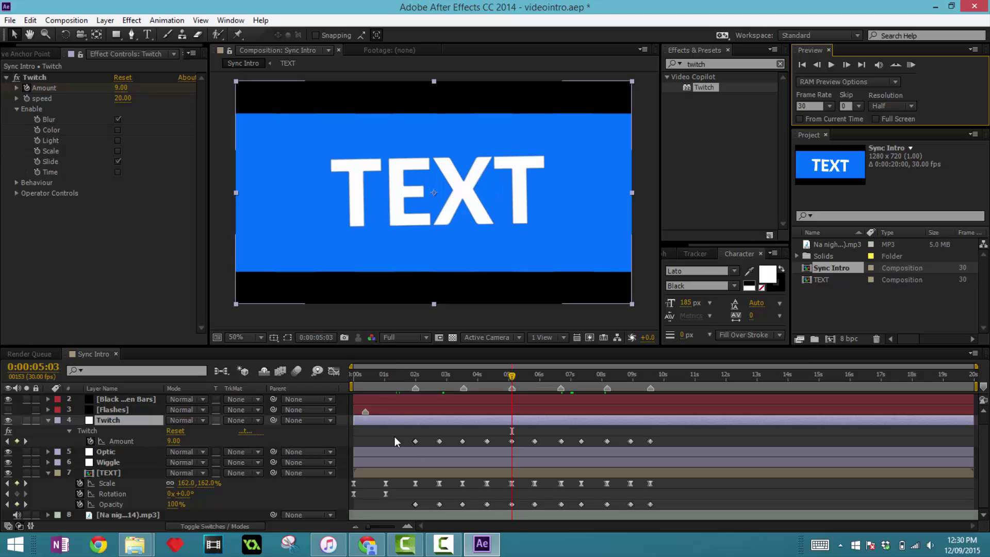
{"action": "mouse_move", "coordinate": [373, 381]}
{"action": "left_mouse_down"}
{"action": "mouse_move", "coordinate": [341, 379]}
{"action": "mouse_move", "coordinate": [380, 386]}
{"action": "left_mouse_up"}
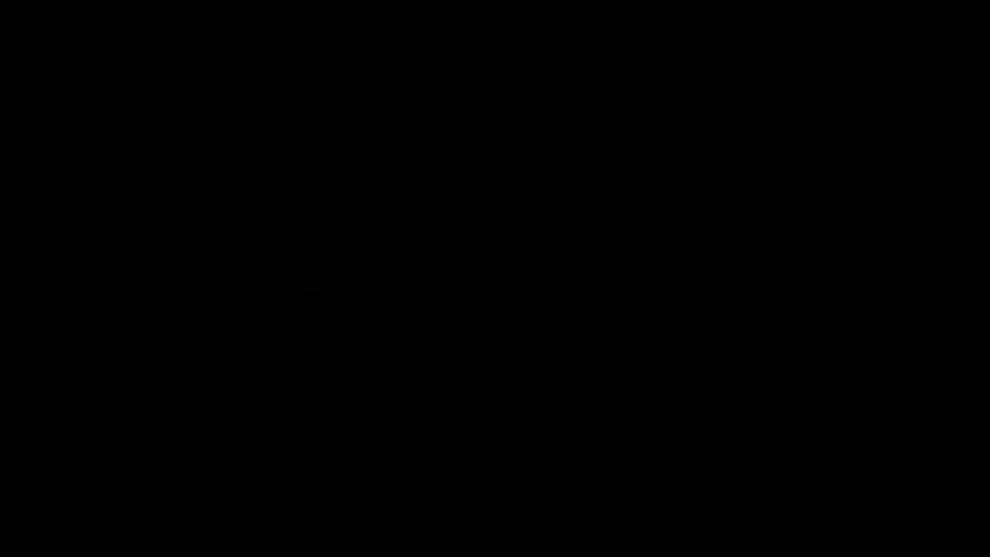